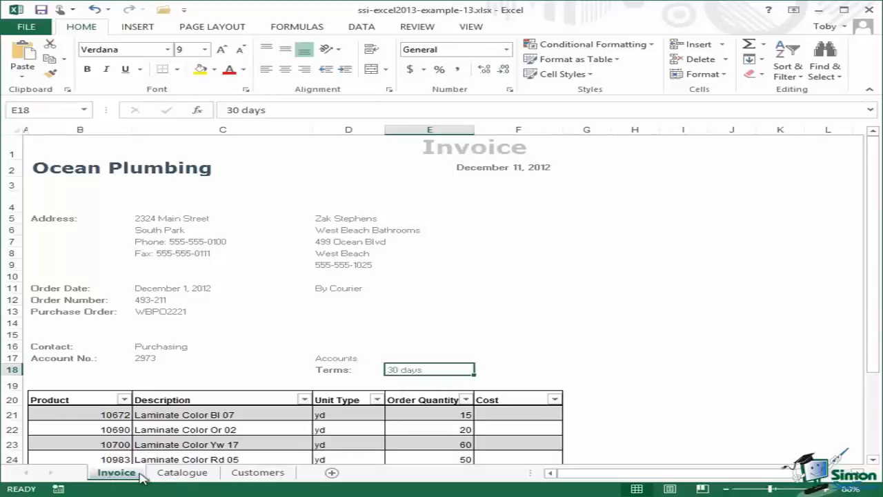
Step: Compare the account number on the Invoice sheet with the account numbers listed on the Customers sheet
{"action": "left_click", "coordinate": [265, 476]}
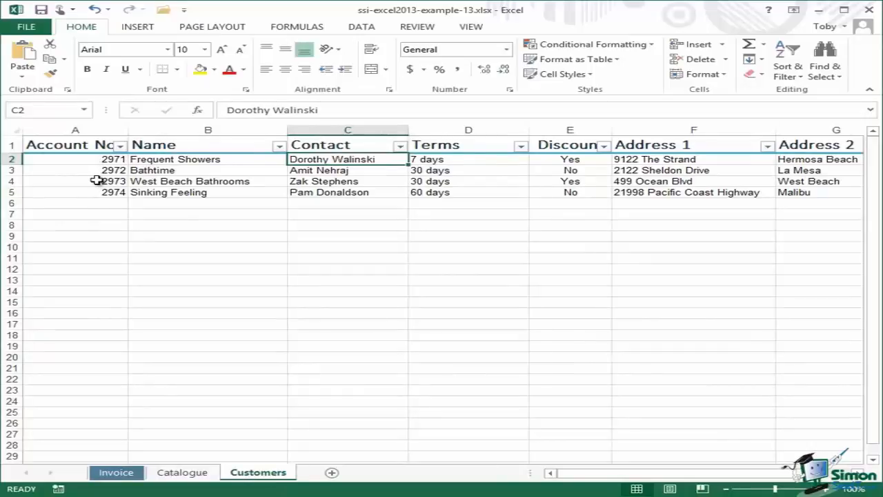
{"action": "left_click", "coordinate": [68, 181]}
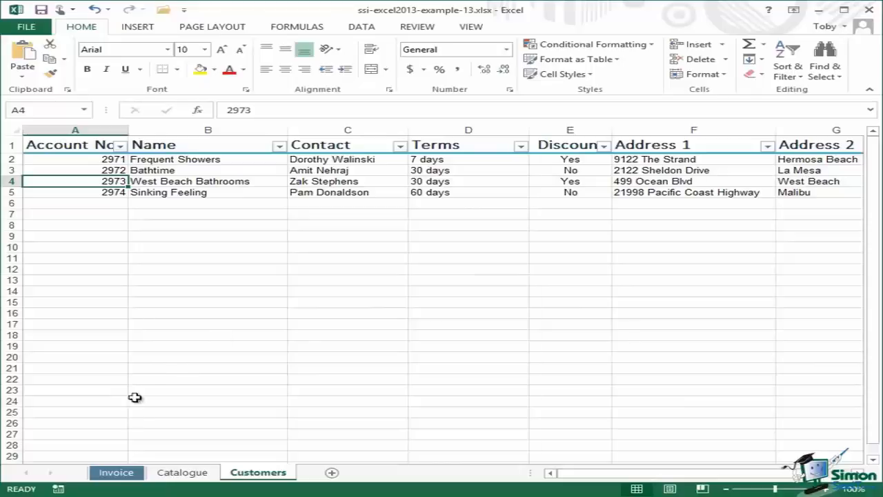
{"action": "left_click", "coordinate": [116, 472]}
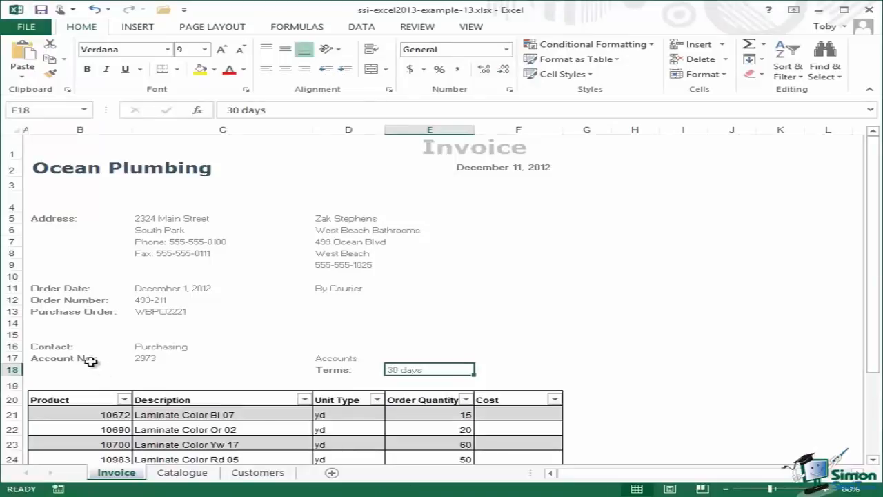
{"action": "left_click", "coordinate": [158, 358]}
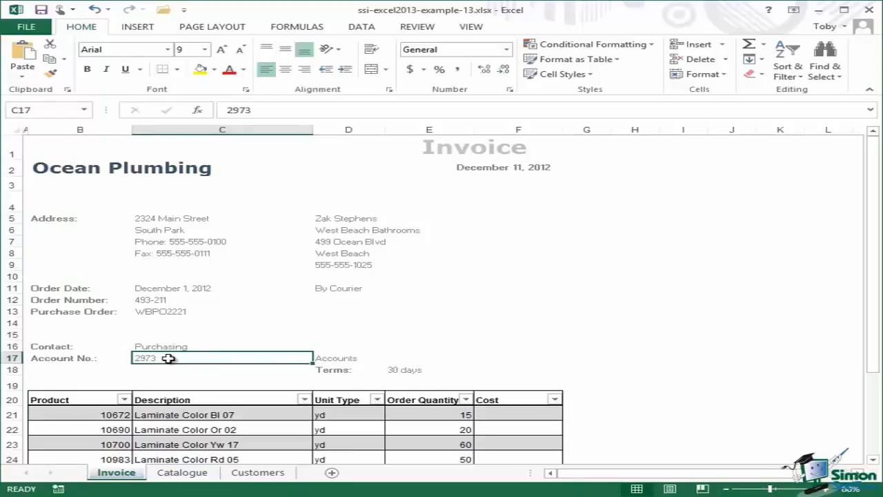
{"action": "left_click", "coordinate": [258, 474]}
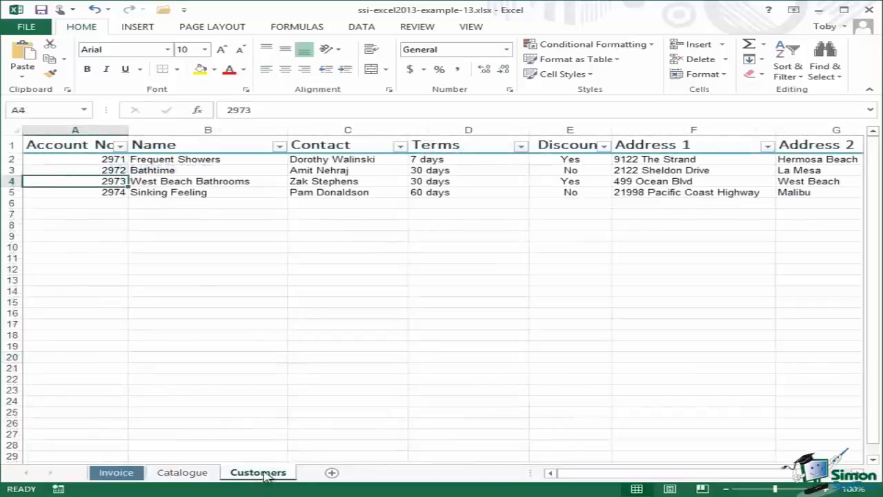
{"action": "left_click", "coordinate": [94, 160]}
{"action": "left_click", "coordinate": [95, 169]}
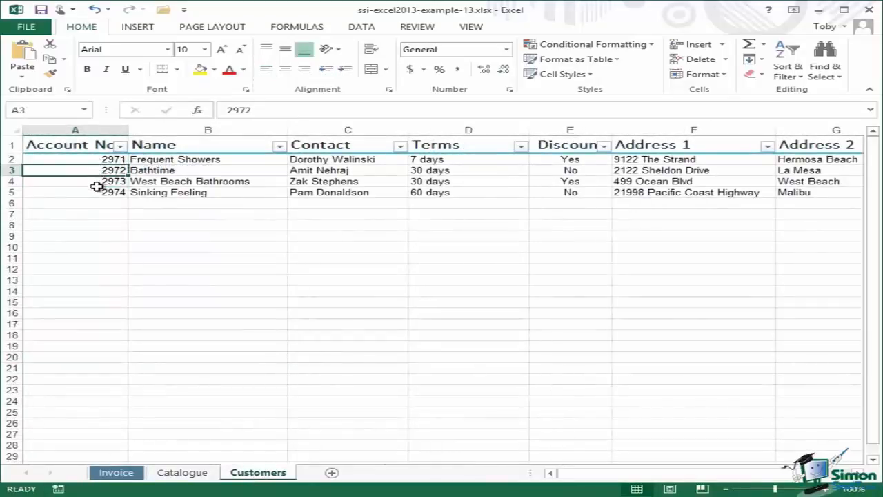
{"action": "left_click", "coordinate": [97, 184]}
{"action": "left_click", "coordinate": [102, 190]}
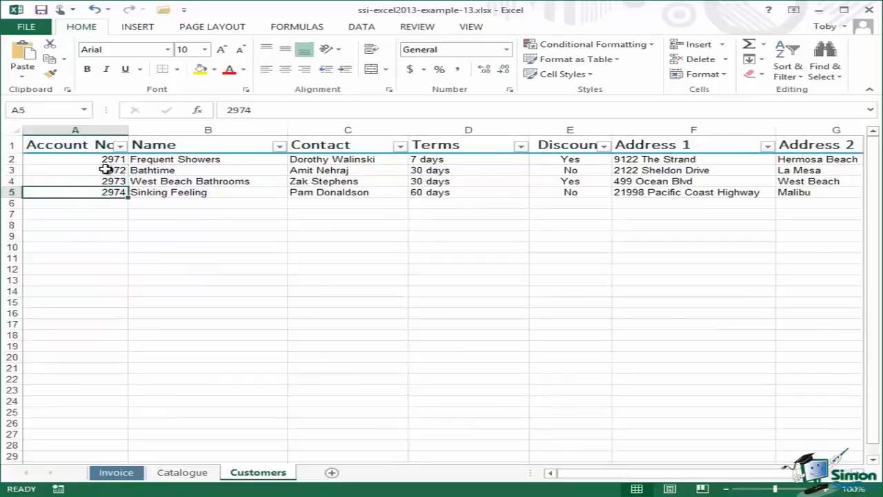
Step: Change the account number in Invoice cell C17 to Bathtime's and check that customer's details on the Customers sheet
{"action": "left_click", "coordinate": [124, 473]}
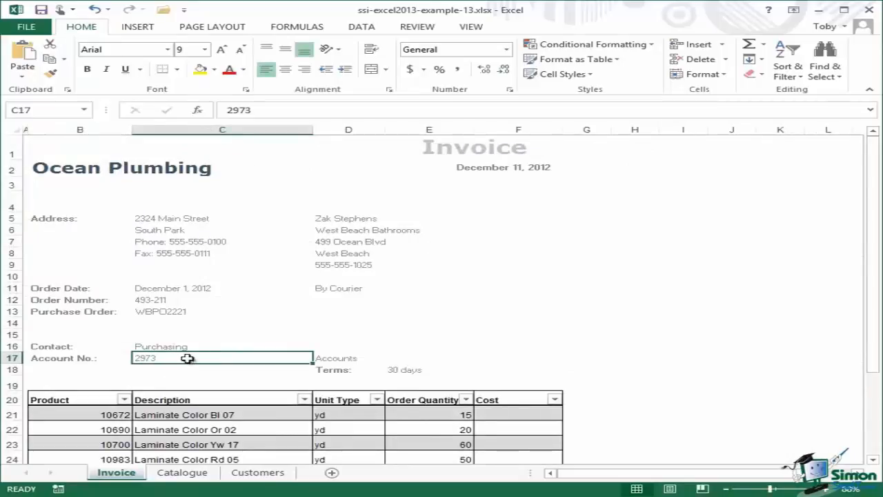
{"action": "left_click", "coordinate": [258, 110]}
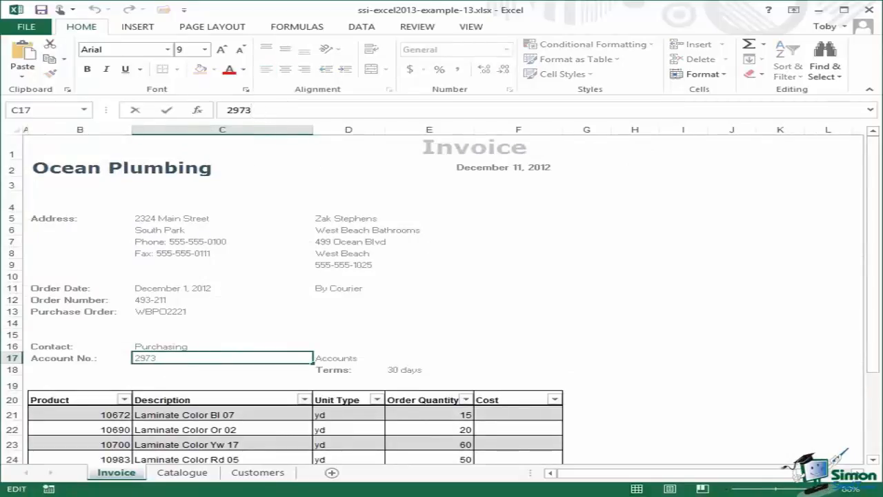
{"action": "key", "text": "BackSpace"}
{"action": "type", "text": "2"}
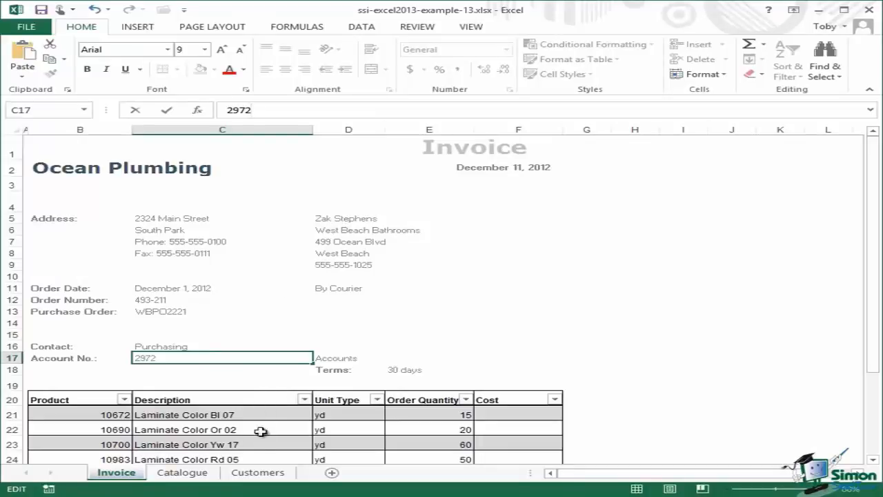
{"action": "left_click", "coordinate": [258, 473]}
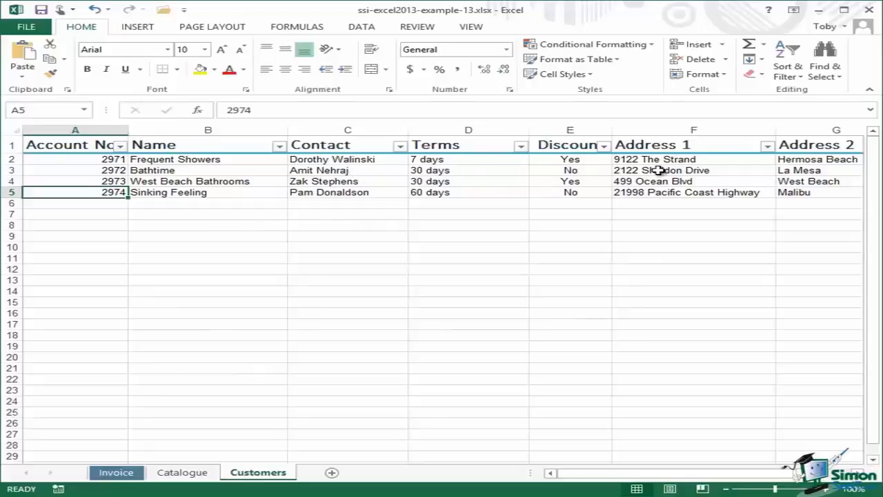
Step: Restore the account number in Invoice cell C17 to the one for West Beach Bathrooms
{"action": "left_click", "coordinate": [124, 475]}
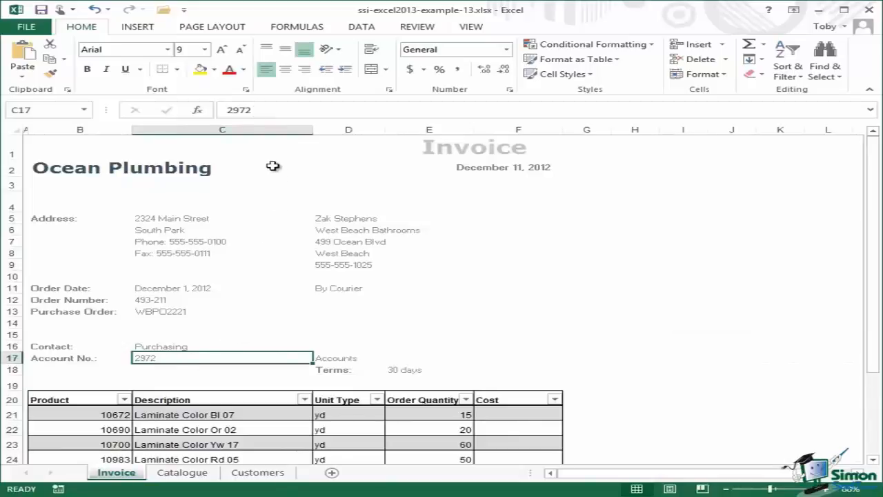
{"action": "left_click", "coordinate": [259, 108]}
{"action": "key", "text": "BackSpace"}
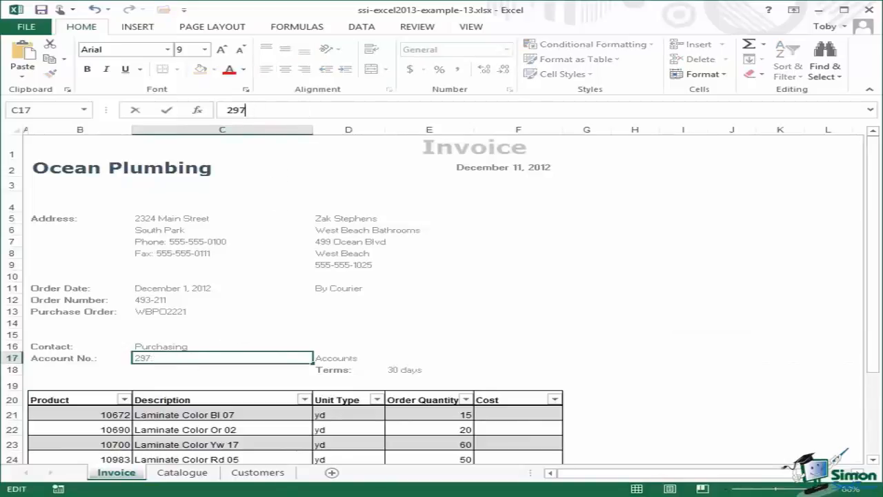
{"action": "type", "text": "3"}
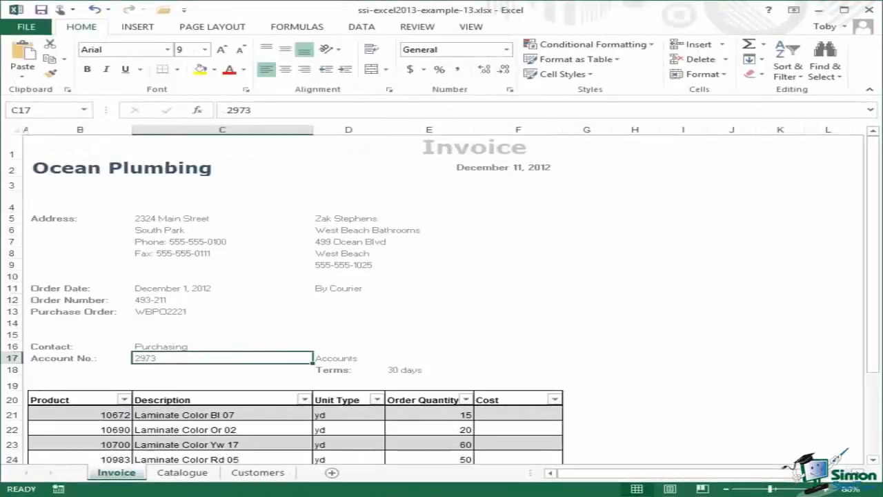
Step: Clear the contact name from cell D5 of the invoice's customer address block
{"action": "left_click", "coordinate": [336, 219]}
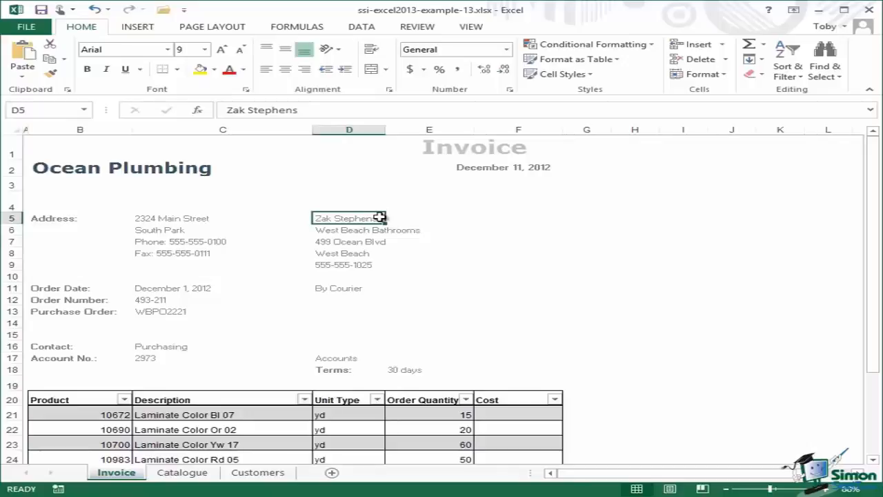
{"action": "left_click", "coordinate": [302, 110]}
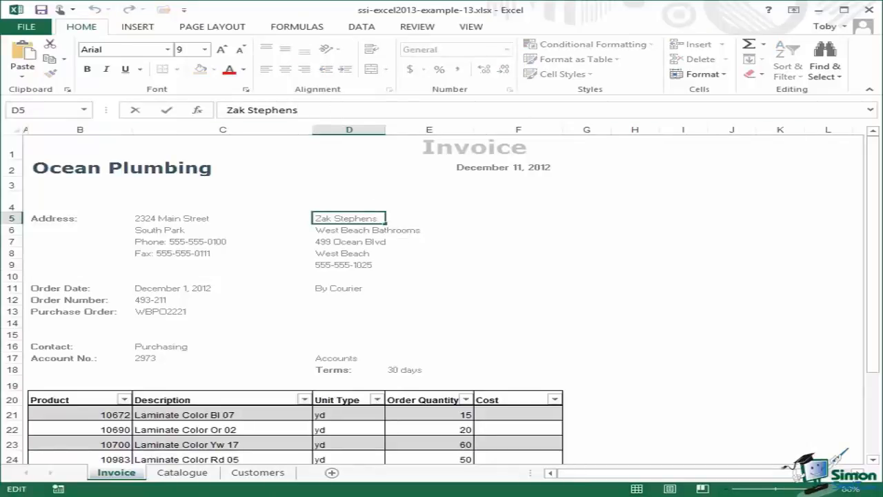
{"action": "key", "text": "BackSpace"}
{"action": "key", "text": "BackSpace"}
{"action": "key", "text": "BackSpace"}
{"action": "key", "text": "BackSpace"}
{"action": "key", "text": "BackSpace"}
{"action": "key", "text": "BackSpace"}
{"action": "key", "text": "BackSpace"}
{"action": "key", "text": "BackSpace"}
{"action": "key", "text": "BackSpace"}
{"action": "key", "text": "BackSpace"}
{"action": "key", "text": "BackSpace"}
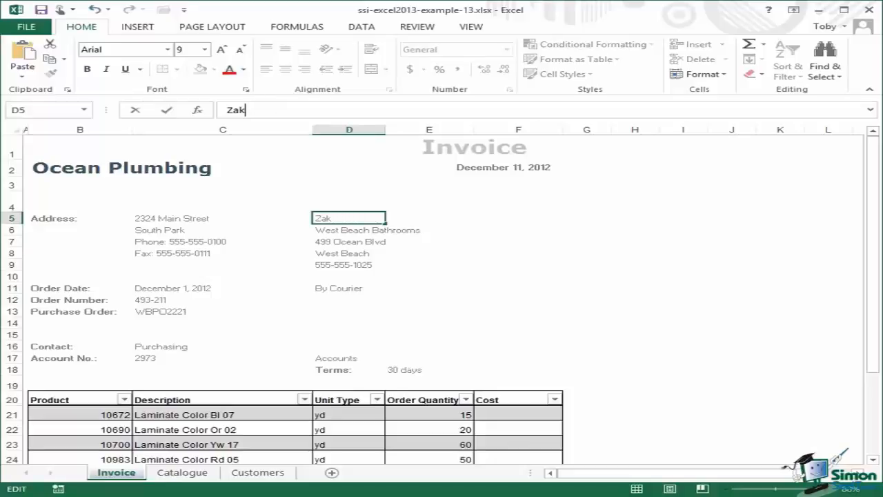
{"action": "key", "text": "BackSpace"}
Step: Start a formula in cell D5 and insert the VLOOKUP lookup function
{"action": "type", "text": "="}
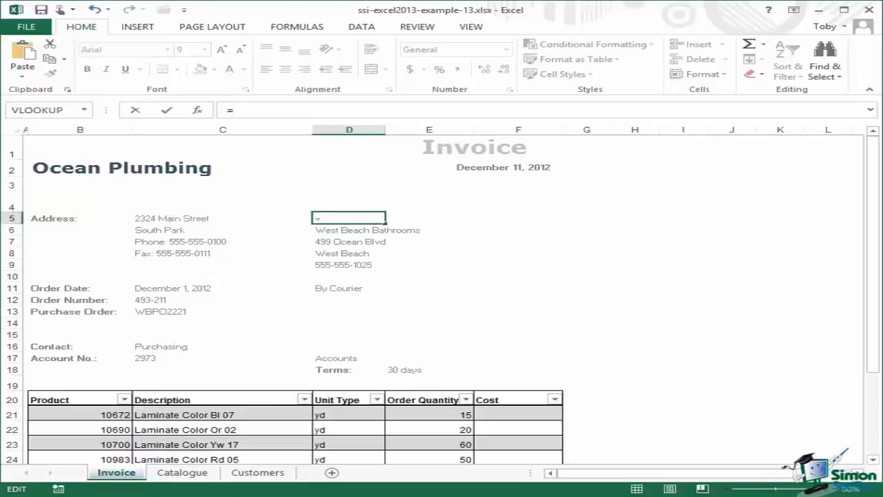
{"action": "left_click", "coordinate": [297, 28]}
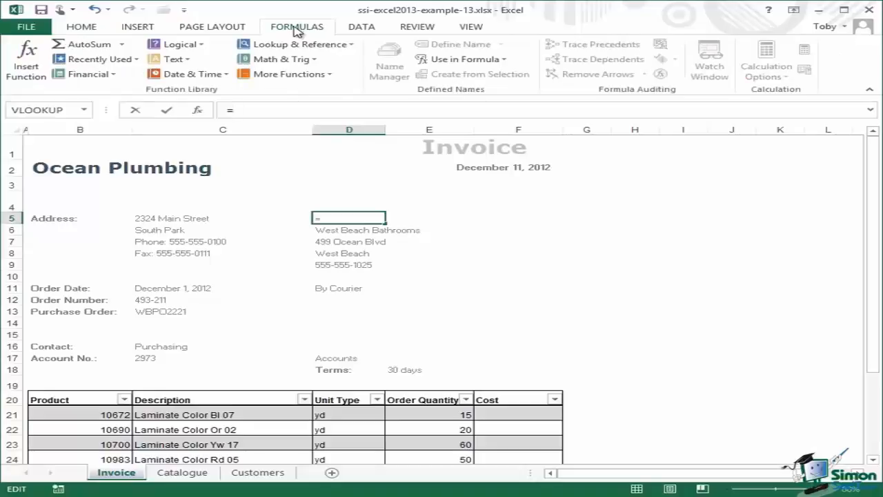
{"action": "left_click", "coordinate": [353, 46]}
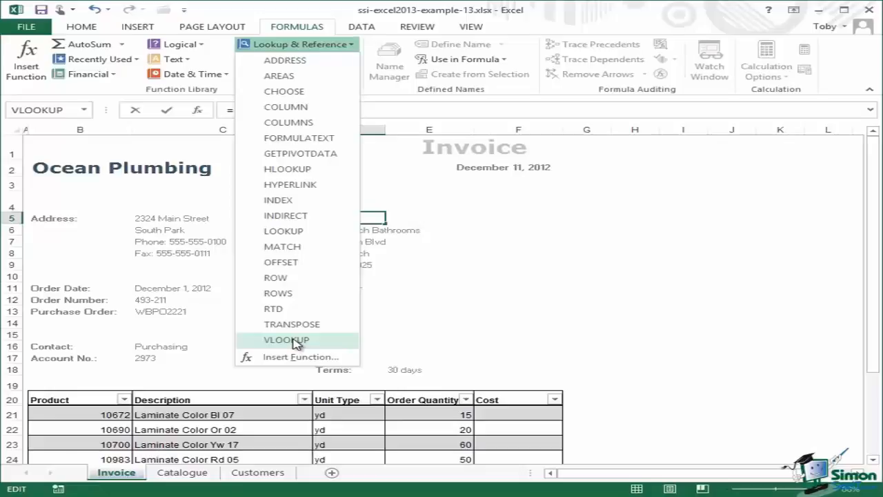
{"action": "left_click", "coordinate": [287, 340]}
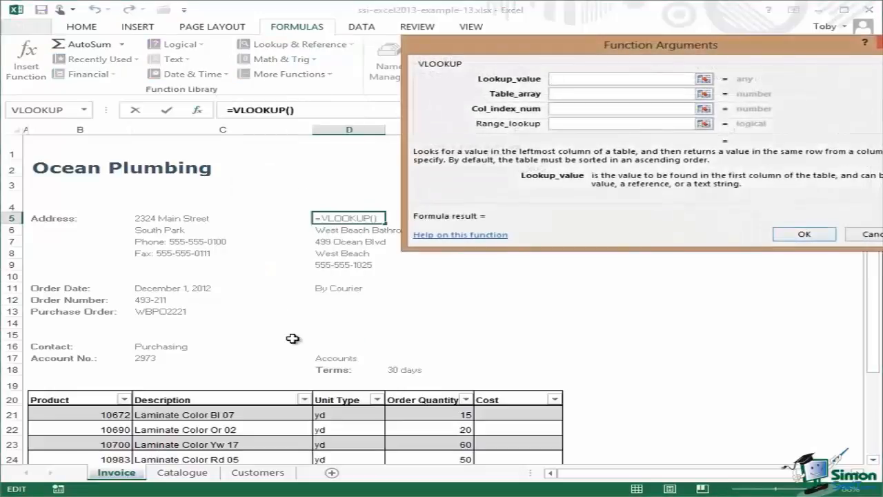
Step: Set the VLOOKUP lookup value to the invoice's account number cell C17, keeping the arguments dialog clear of it
{"action": "left_click_drag", "start_coordinate": [744, 44], "coordinate": [485, 112]}
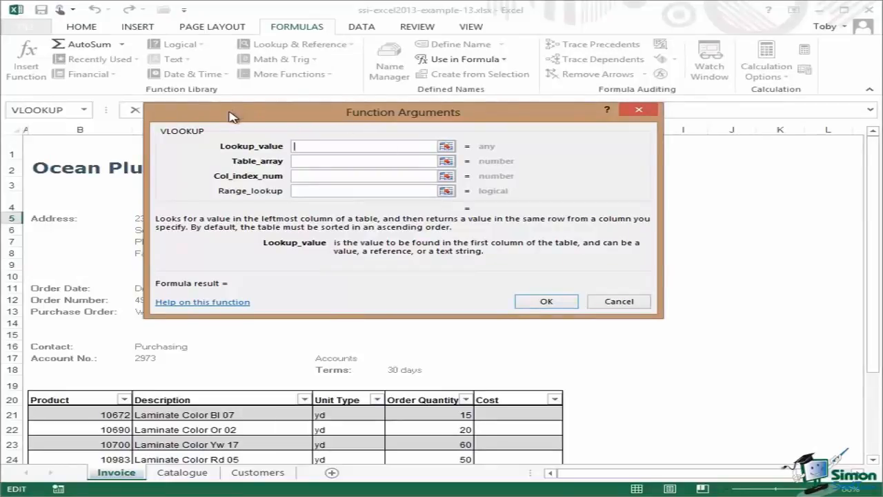
{"action": "left_click_drag", "start_coordinate": [232, 117], "coordinate": [248, 63]}
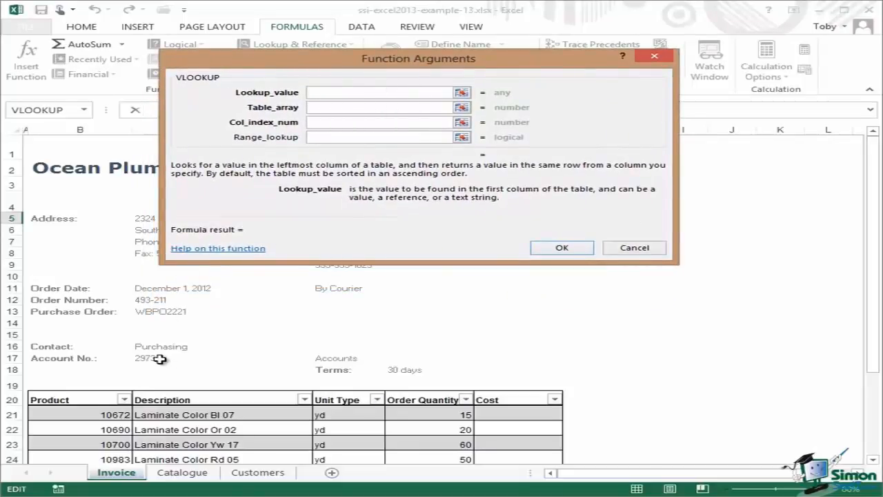
{"action": "left_click_drag", "start_coordinate": [249, 60], "coordinate": [339, 66]}
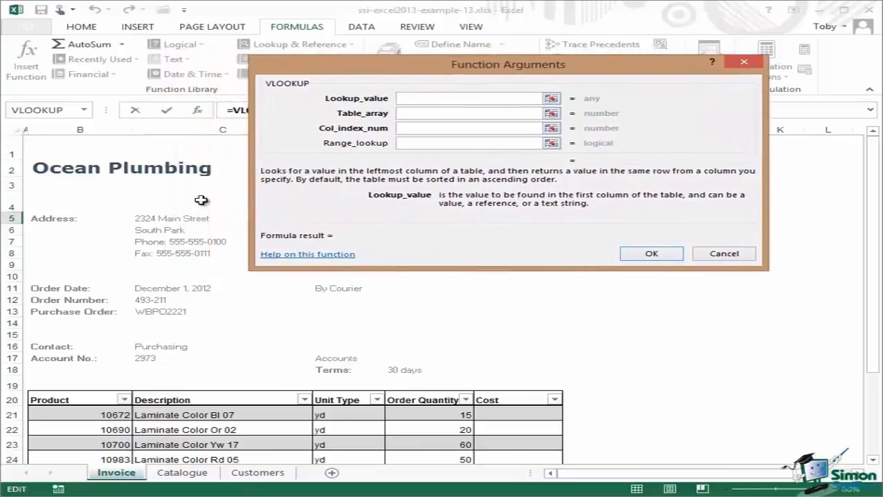
{"action": "left_click", "coordinate": [147, 358]}
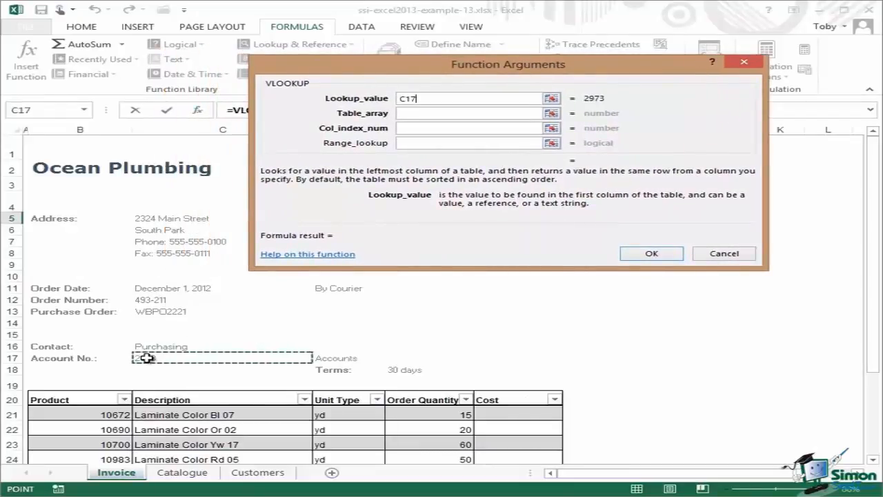
Step: Set the VLOOKUP table array to the customer records in Customers!A2:G5
{"action": "left_click", "coordinate": [432, 113]}
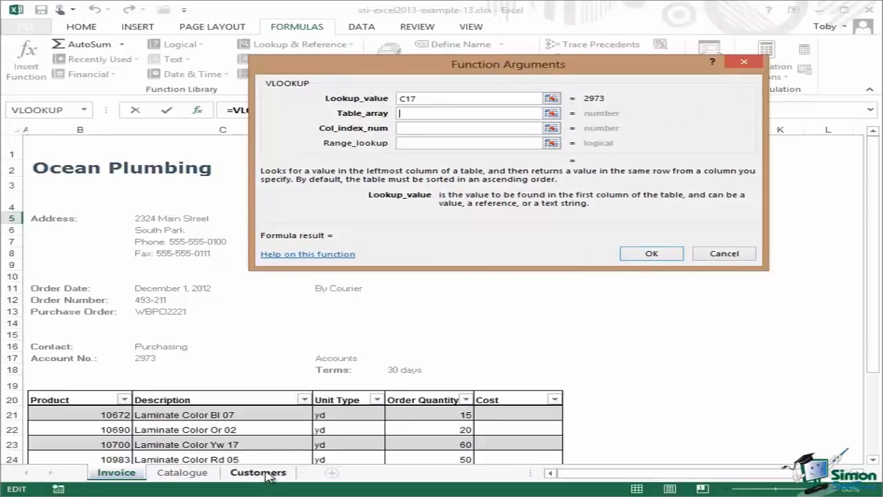
{"action": "left_click", "coordinate": [258, 472]}
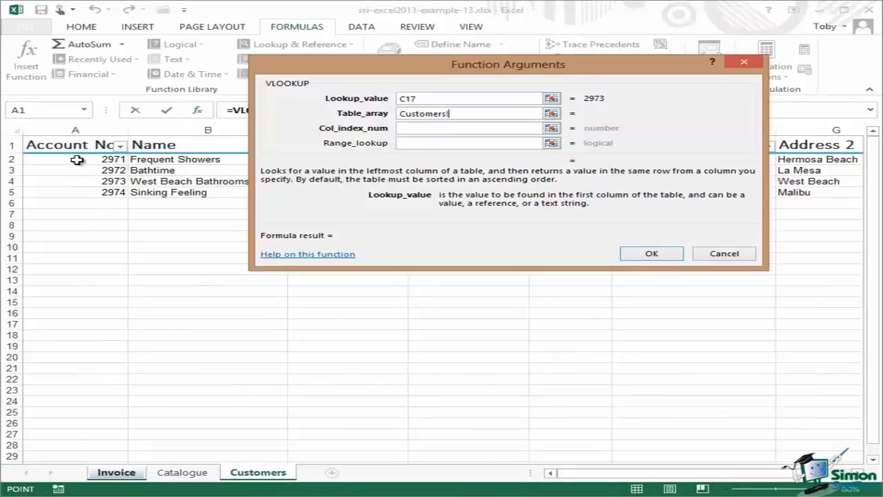
{"action": "left_click_drag", "start_coordinate": [77, 160], "coordinate": [829, 191]}
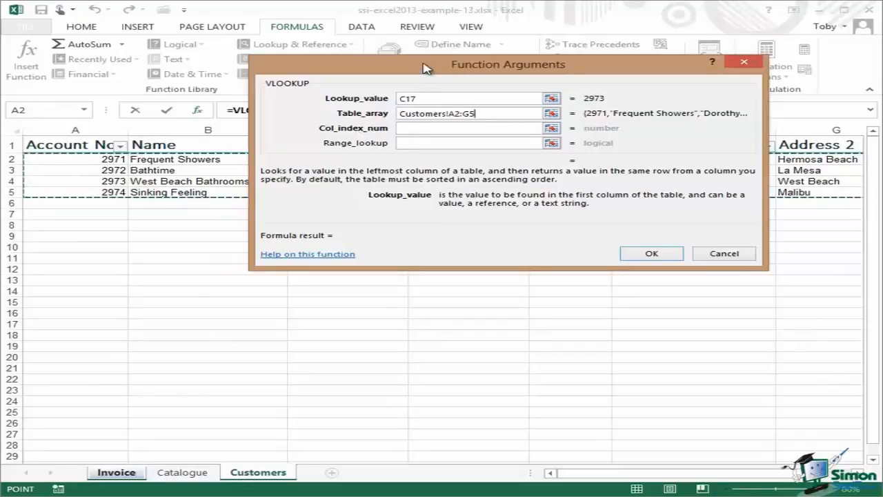
Step: Set the VLOOKUP column index number to 3 for the Contact column and complete the formula
{"action": "left_click_drag", "start_coordinate": [419, 69], "coordinate": [293, 248]}
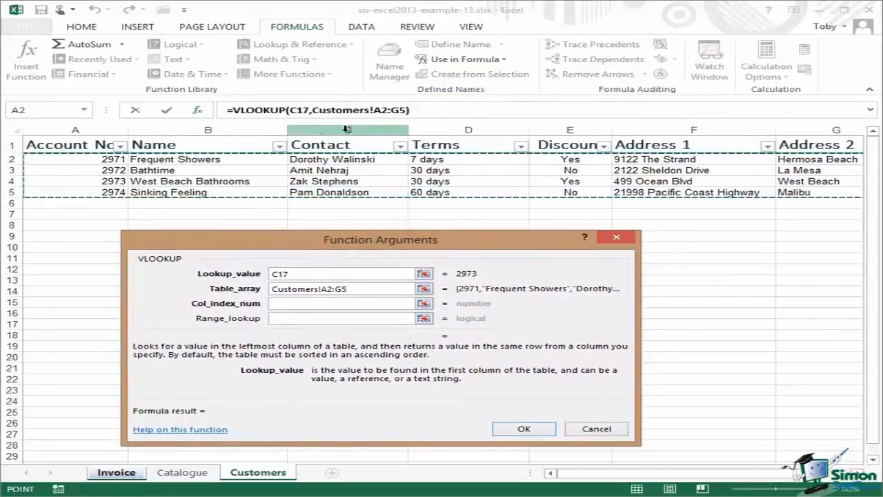
{"action": "left_click", "coordinate": [296, 304]}
{"action": "type", "text": "3"}
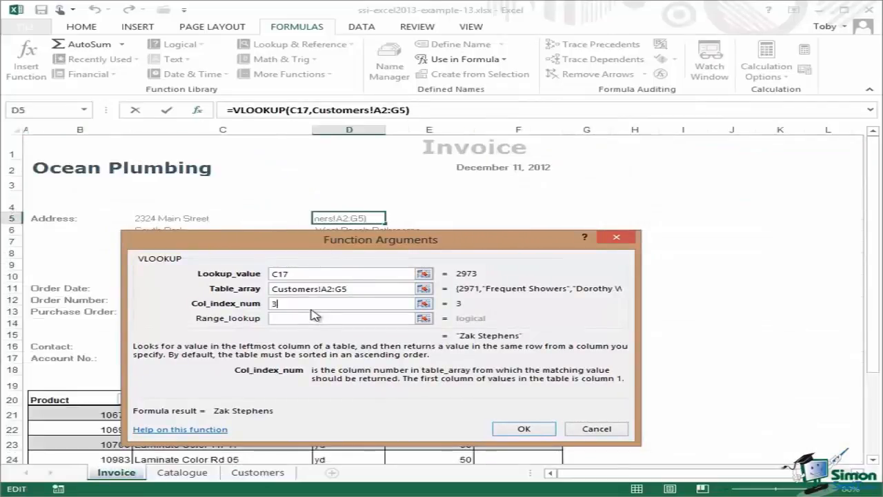
{"action": "left_click", "coordinate": [524, 429]}
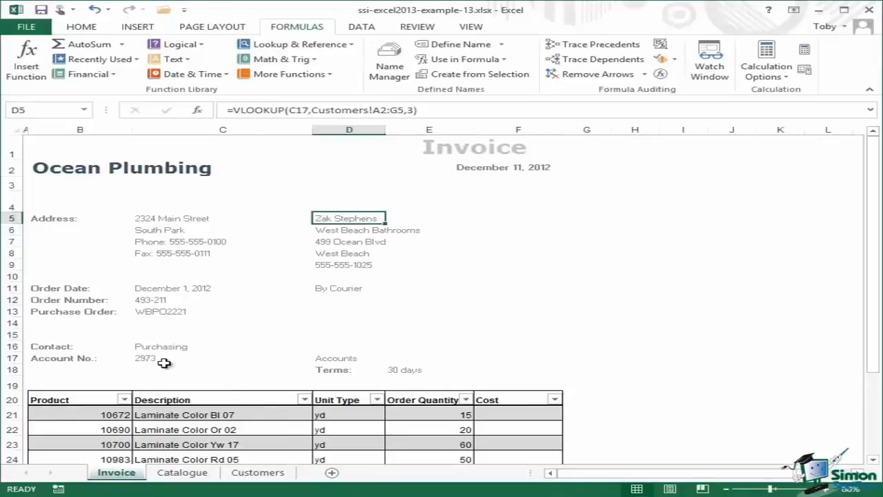
Step: Test the contact lookup by changing the account number in cell C17 to Bathtime's
{"action": "left_click", "coordinate": [158, 357]}
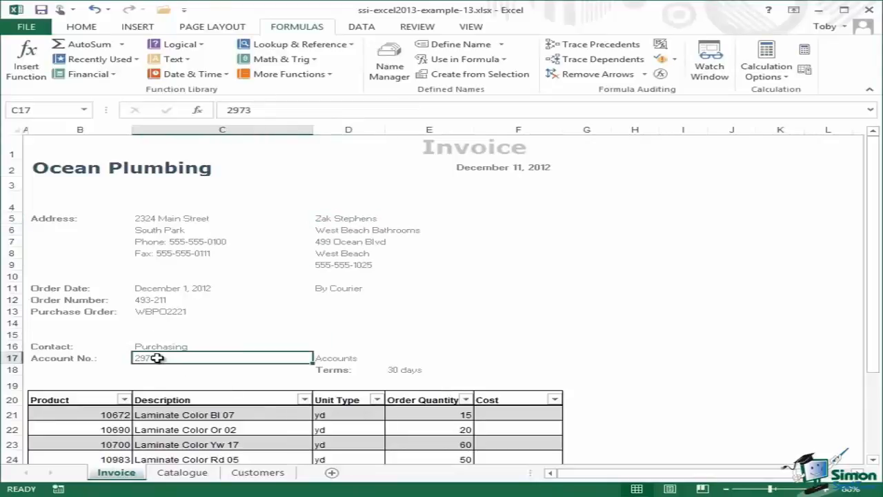
{"action": "left_click", "coordinate": [266, 112]}
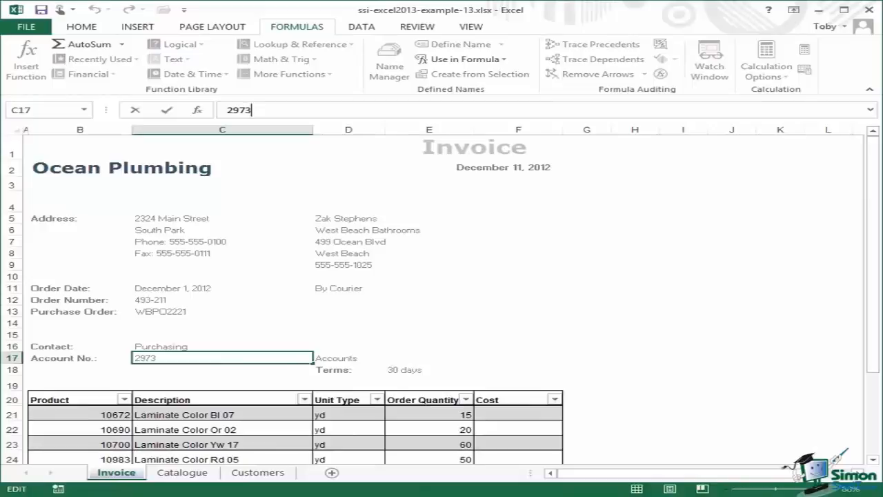
{"action": "key", "text": "BackSpace"}
{"action": "type", "text": "2"}
{"action": "left_click", "coordinate": [170, 112]}
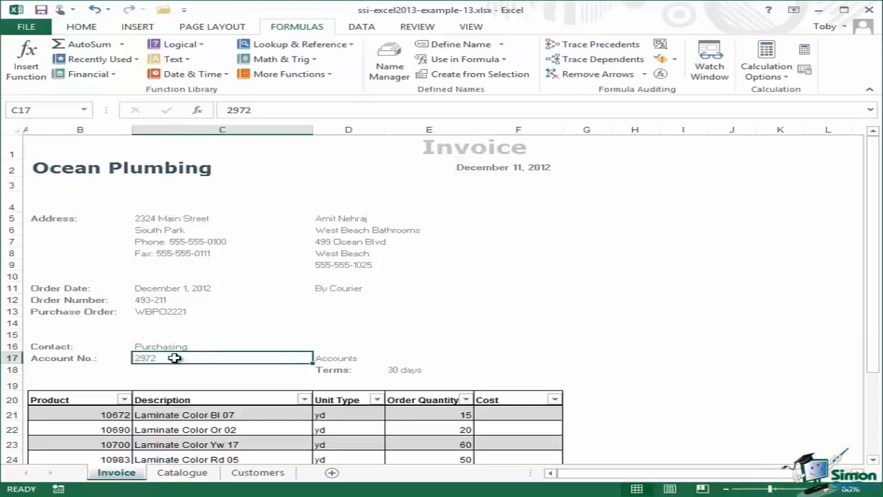
Step: Change the account number in cell C17 to that of Frequent Showers
{"action": "left_click", "coordinate": [259, 109]}
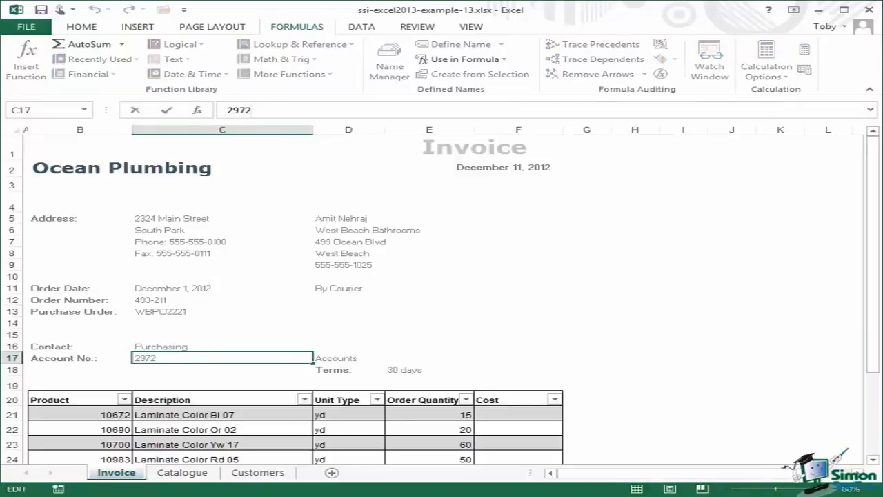
{"action": "key", "text": "BackSpace"}
{"action": "type", "text": "1"}
{"action": "left_click", "coordinate": [166, 110]}
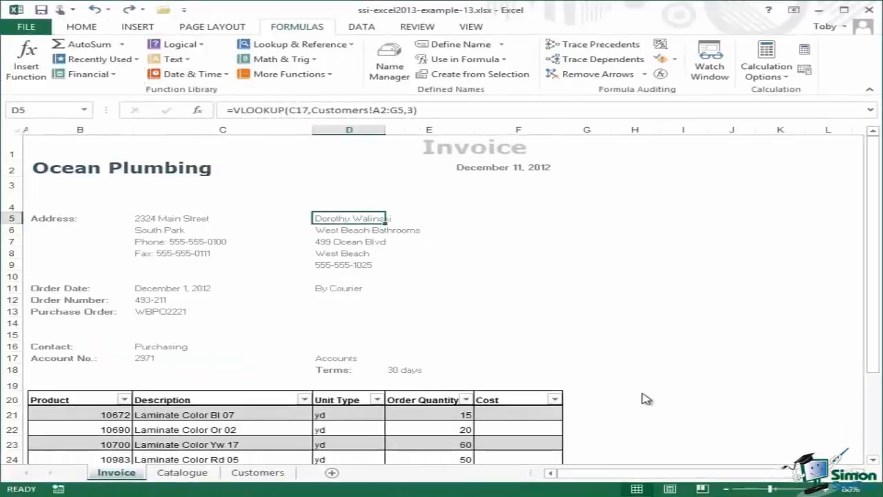
Step: Try copying the contact lookup formula from D5 into the Terms cell E18 without absolute references, and undo the paste
{"action": "left_click", "coordinate": [262, 472]}
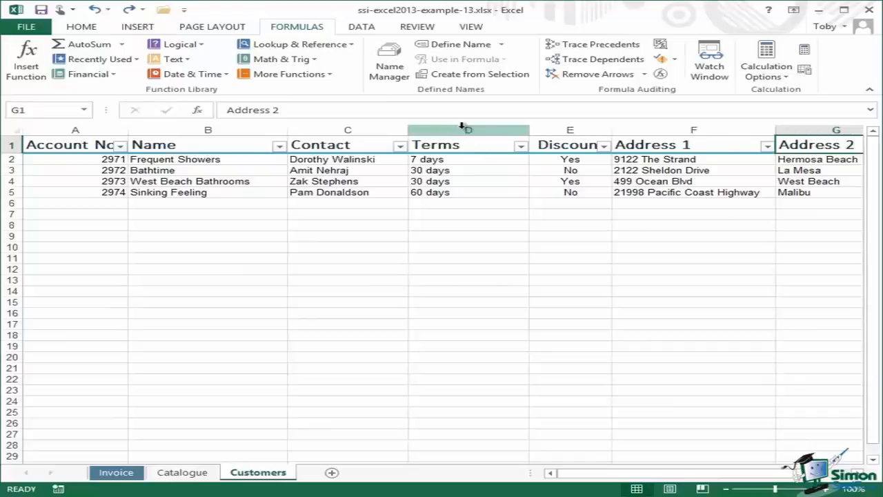
{"action": "left_click", "coordinate": [118, 473]}
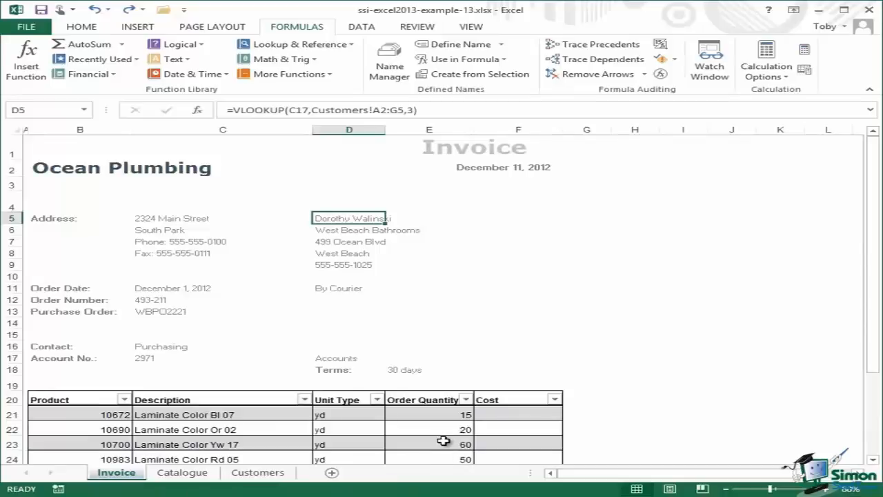
{"action": "left_click", "coordinate": [406, 371]}
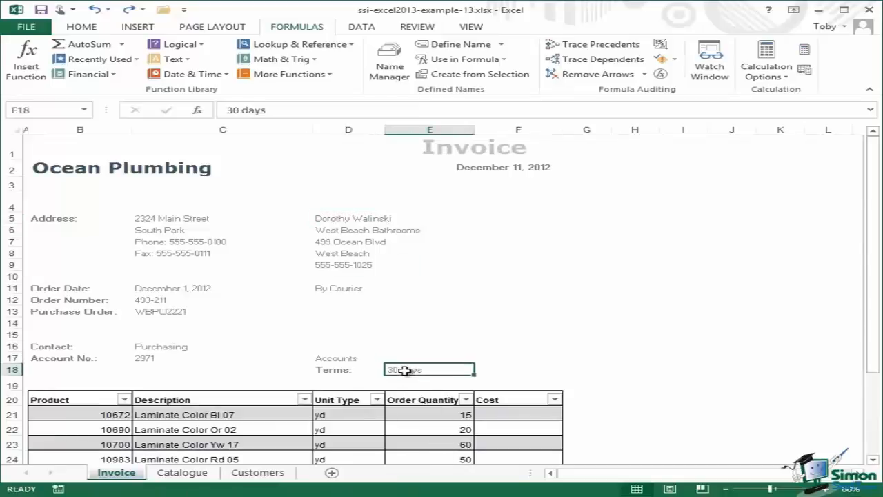
{"action": "left_click", "coordinate": [344, 218]}
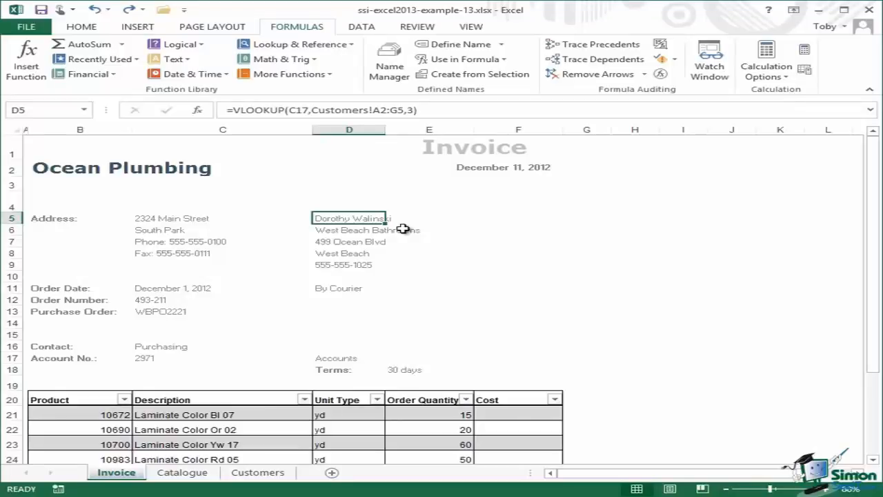
{"action": "key", "text": "ctrl+c"}
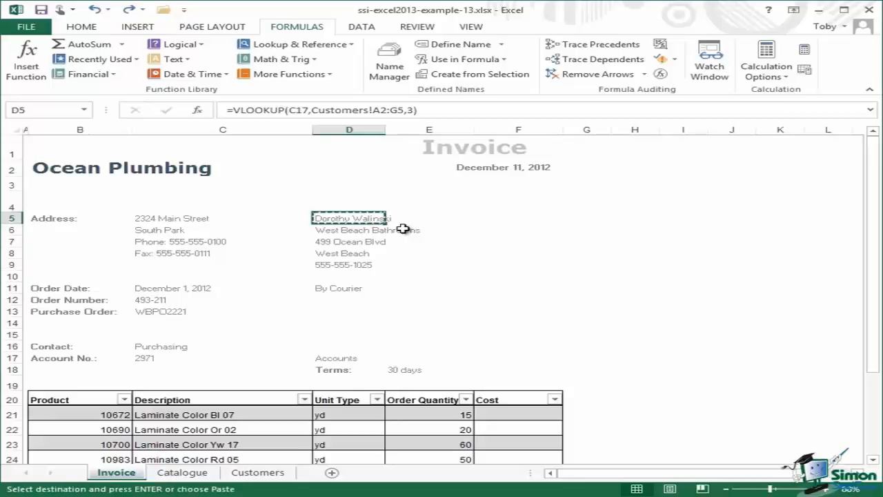
{"action": "left_click", "coordinate": [404, 369]}
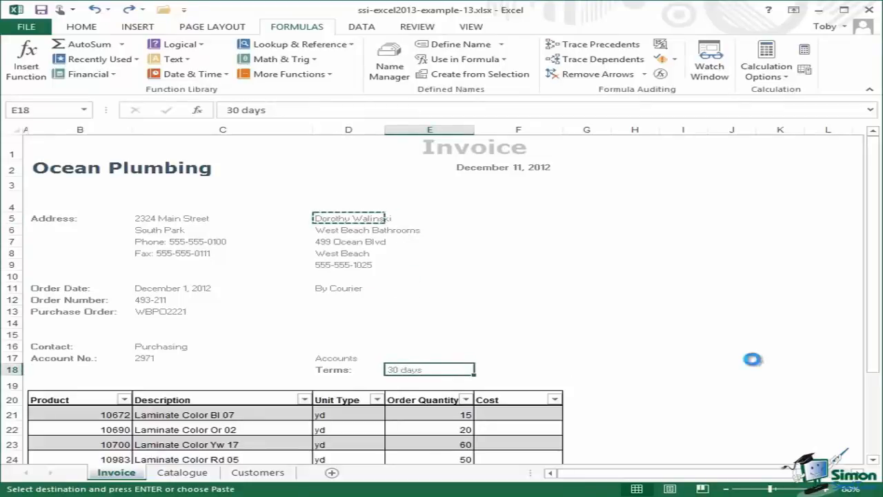
{"action": "key", "text": "ctrl+v"}
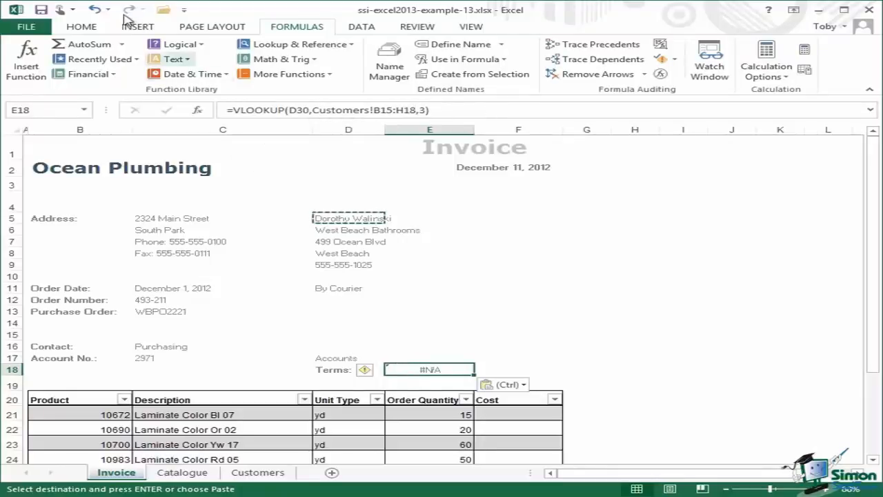
{"action": "left_click", "coordinate": [97, 10]}
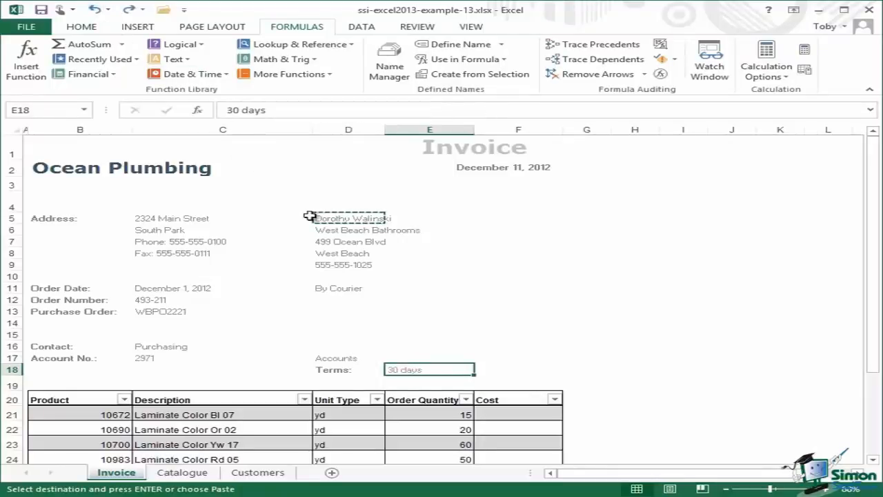
Step: Make the lookup value in D5's VLOOKUP formula an absolute reference, $C$17
{"action": "left_click", "coordinate": [350, 219]}
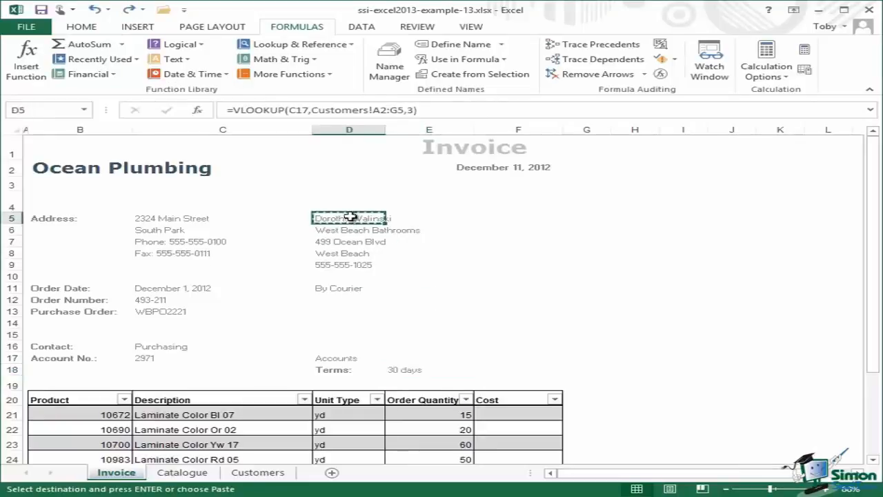
{"action": "left_click", "coordinate": [291, 109]}
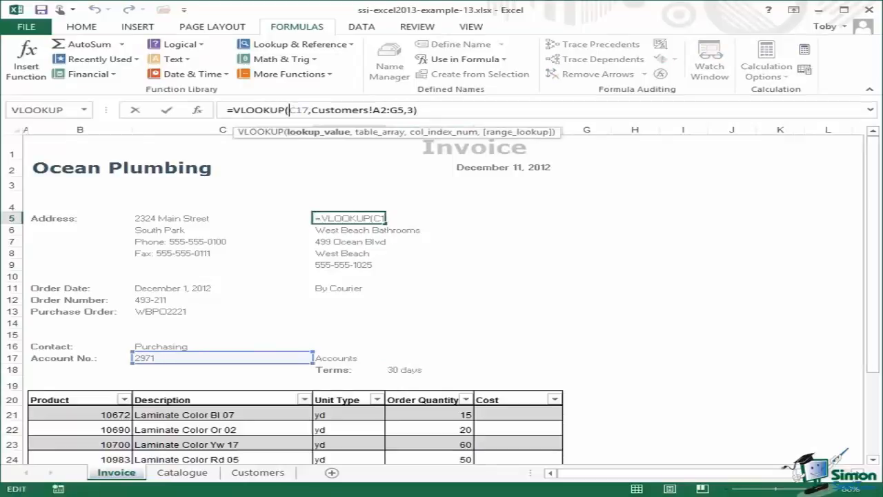
{"action": "type", "text": "$"}
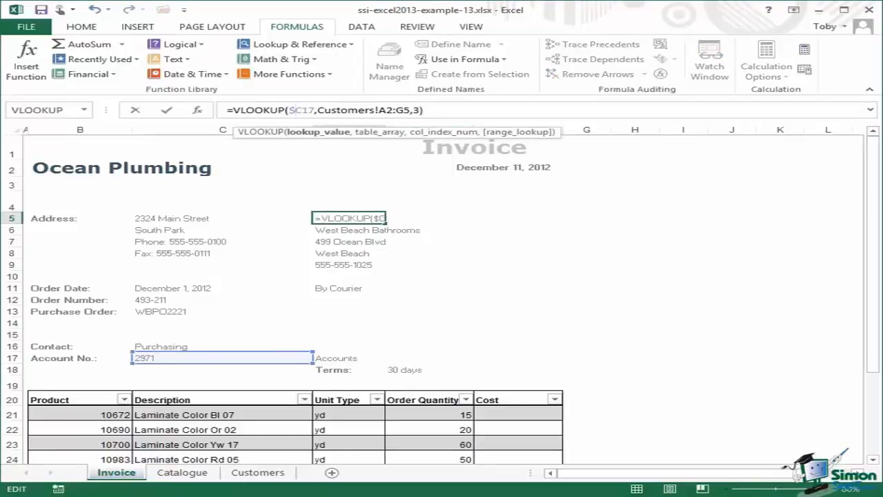
{"action": "key", "text": "Right"}
{"action": "type", "text": "$"}
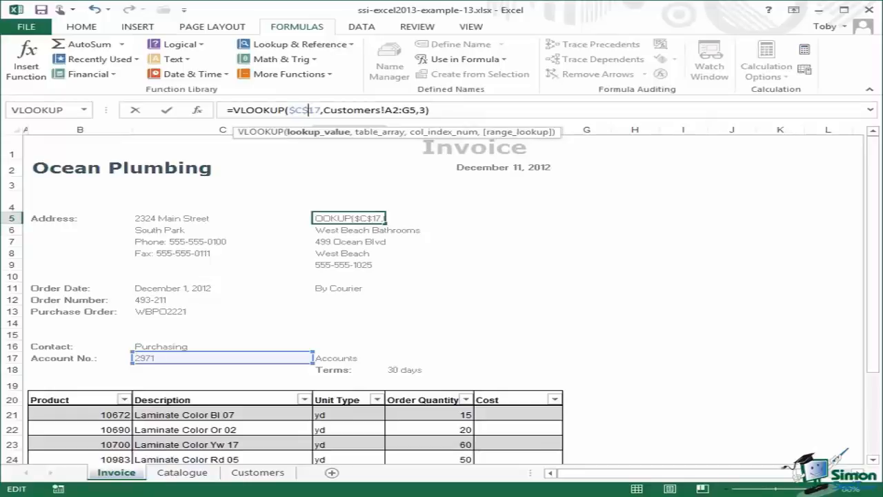
Step: Make the table array in D5's formula absolute as Customers!$A$2:$G$5 and commit the formula
{"action": "key", "text": "Right"}
{"action": "key", "text": "Right"}
{"action": "key", "text": "Right"}
{"action": "key", "text": "Right"}
{"action": "key", "text": "Right"}
{"action": "key", "text": "Right"}
{"action": "key", "text": "Right"}
{"action": "key", "text": "Right"}
{"action": "key", "text": "Right"}
{"action": "key", "text": "Right"}
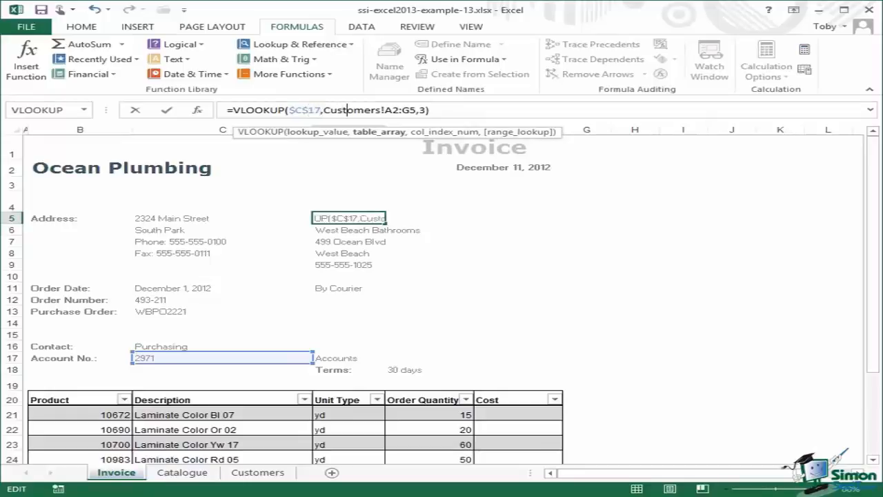
{"action": "key", "text": "Right"}
{"action": "key", "text": "Right"}
{"action": "key", "text": "Right"}
{"action": "type", "text": "$"}
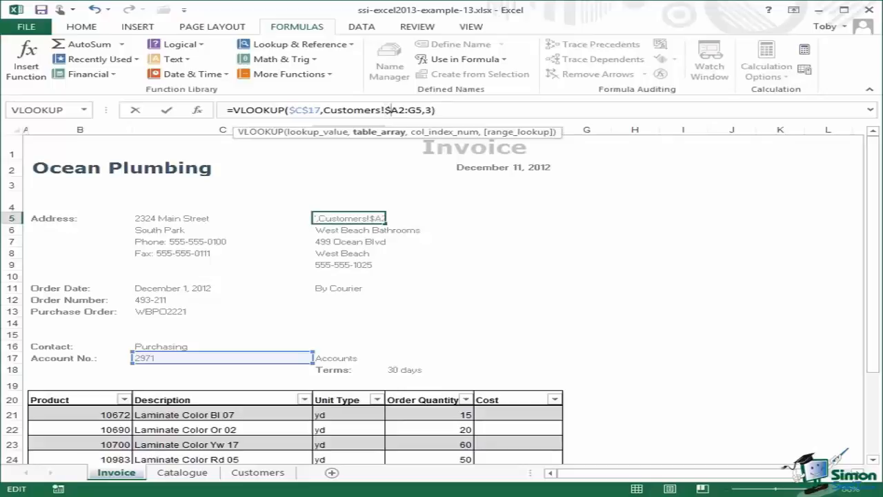
{"action": "key", "text": "Right"}
{"action": "type", "text": "$C$"}
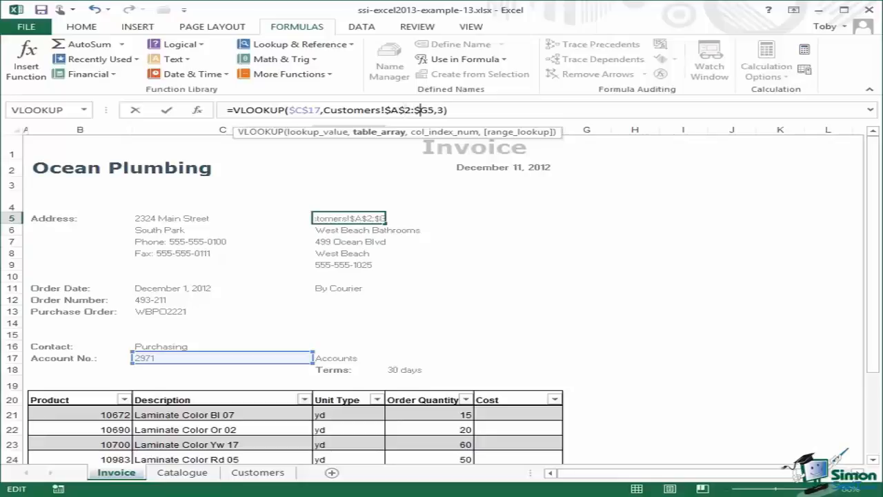
{"action": "key", "text": "Right"}
{"action": "type", "text": "$"}
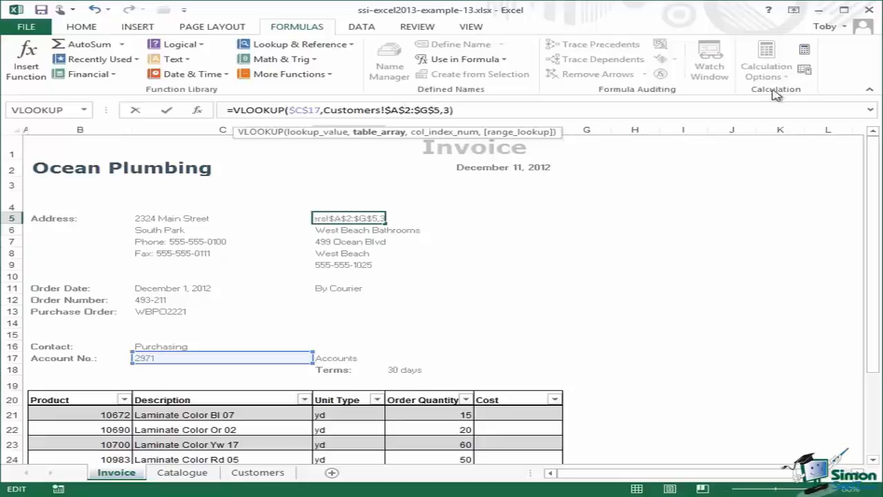
{"action": "left_click", "coordinate": [166, 110]}
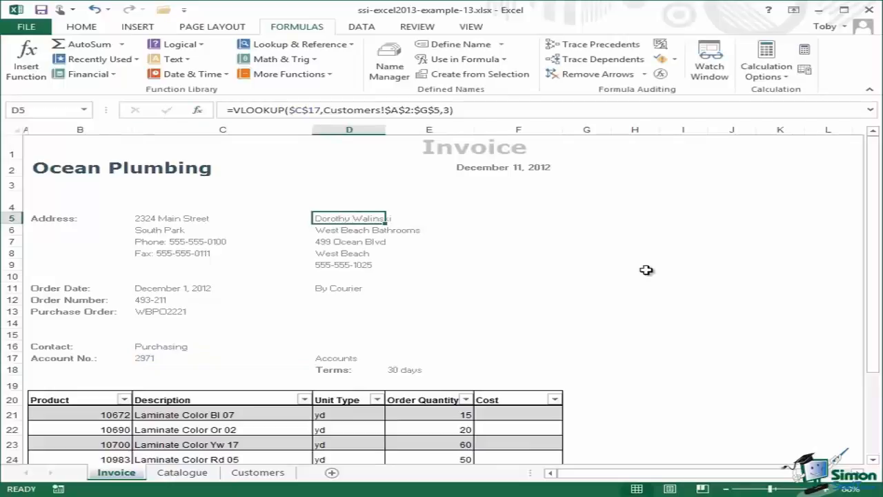
Step: Copy the contact lookup formula from D5 into the Terms cell E18
{"action": "key", "text": "ctrl+c"}
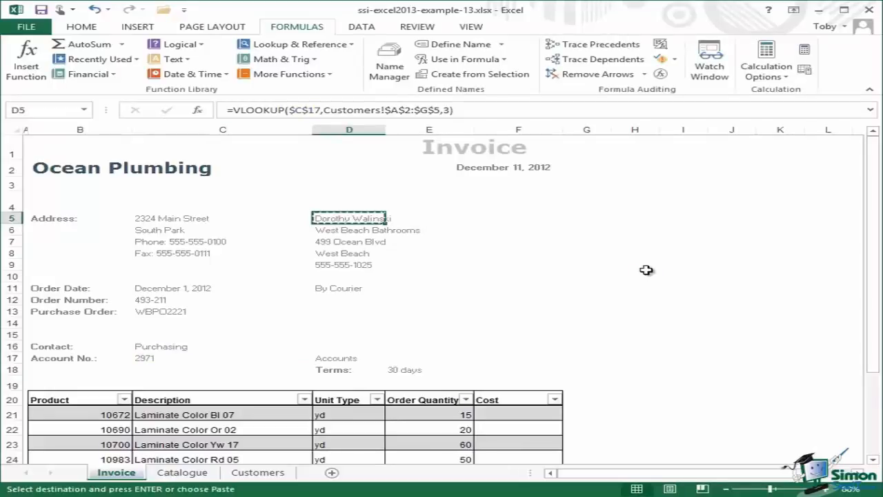
{"action": "left_click", "coordinate": [406, 369]}
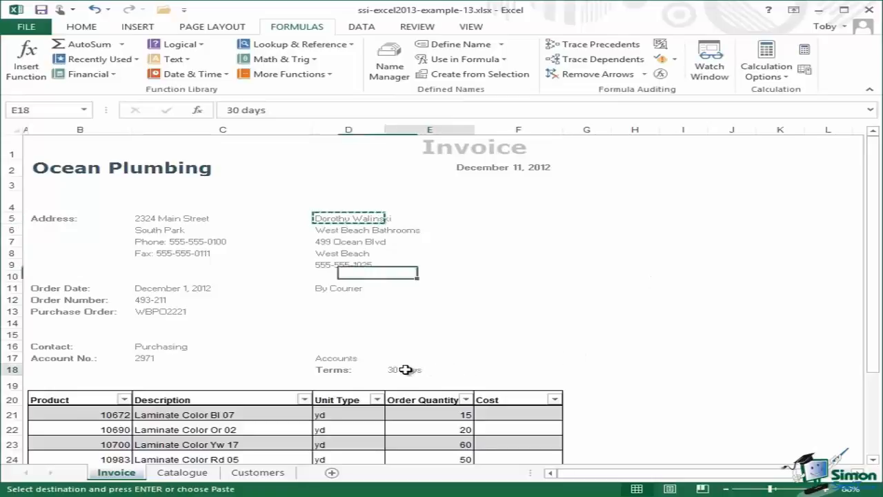
{"action": "key", "text": "ctrl+v"}
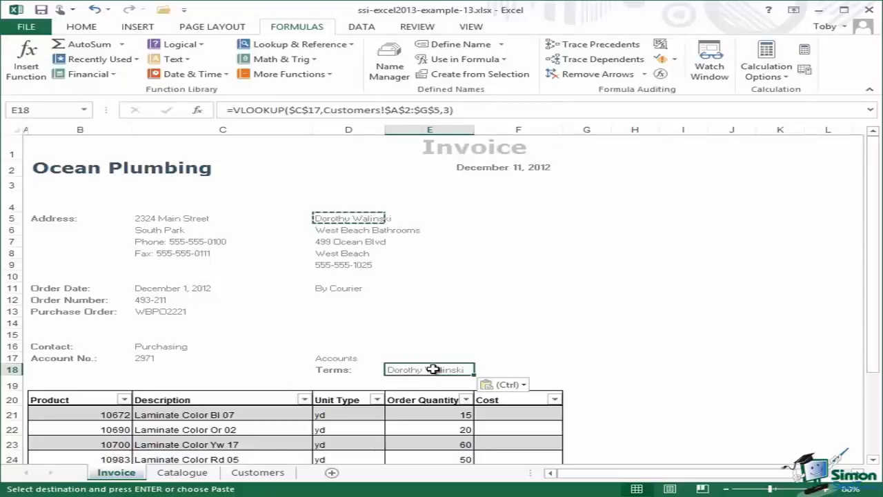
Step: Set the column index number in E18's VLOOKUP formula to 4 for the Terms column
{"action": "left_click", "coordinate": [451, 111]}
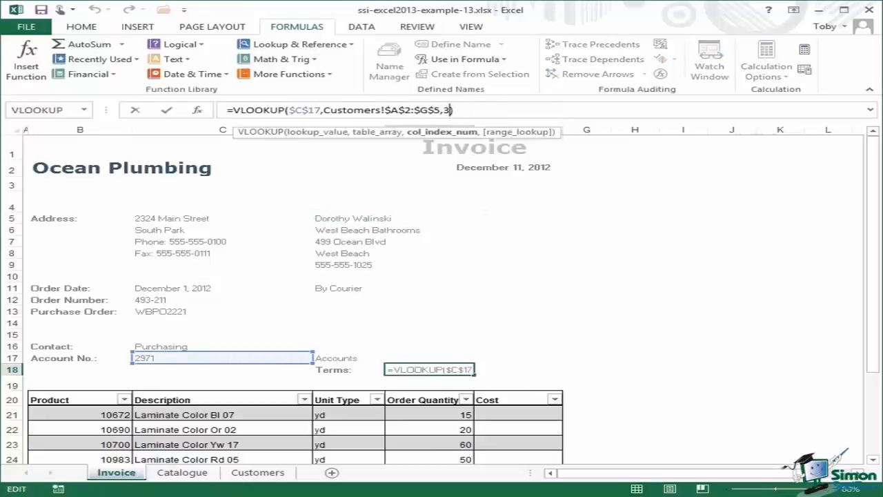
{"action": "key", "text": "BackSpace"}
{"action": "type", "text": "4"}
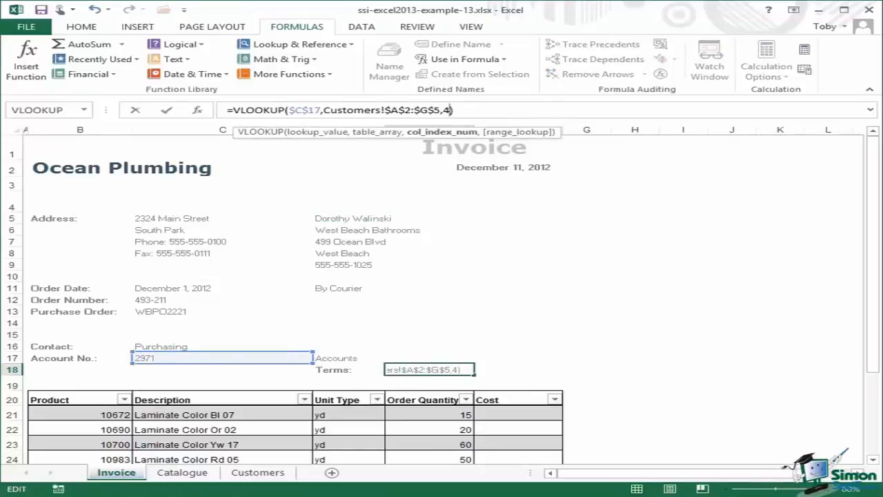
{"action": "left_click", "coordinate": [165, 114]}
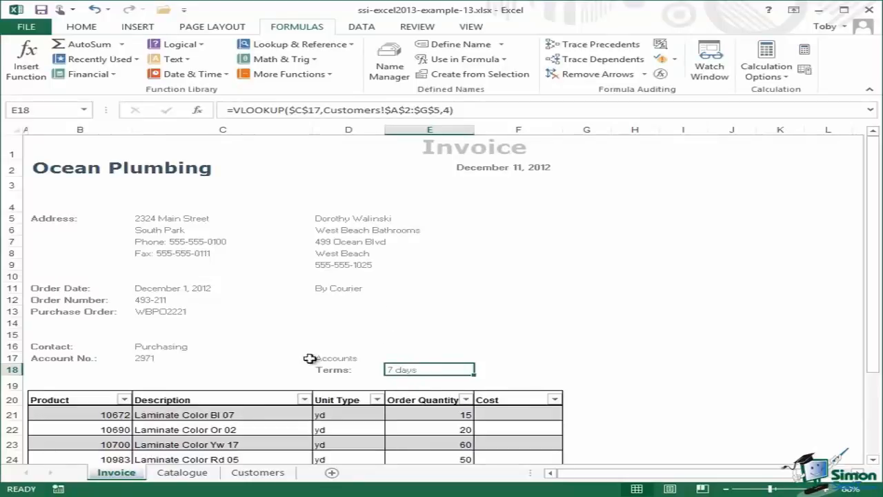
Step: Review the invoice's account number, lookup cells and customer details in D6:D9, and check which matching columns the Customers sheet has
{"action": "left_click", "coordinate": [153, 358]}
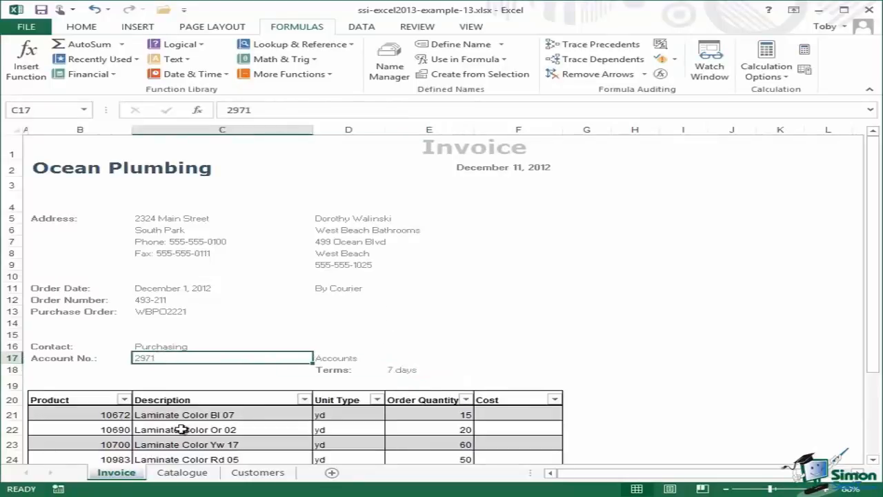
{"action": "left_click", "coordinate": [261, 476]}
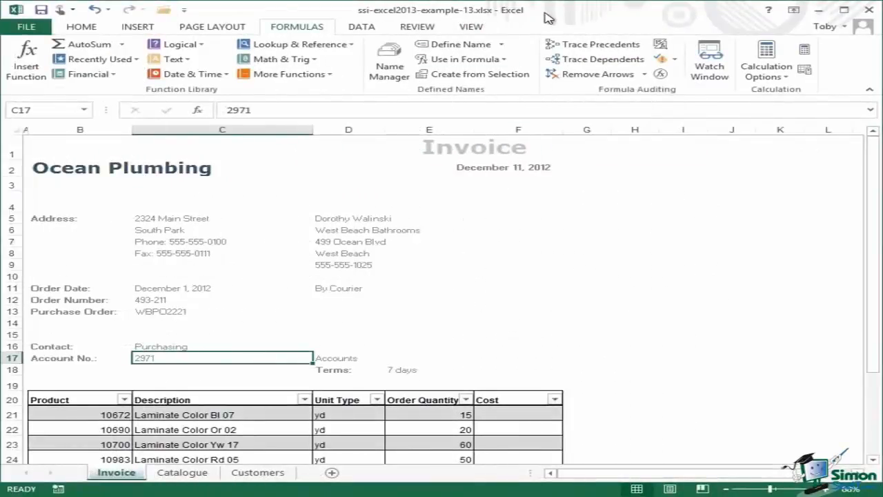
{"action": "left_click", "coordinate": [402, 371]}
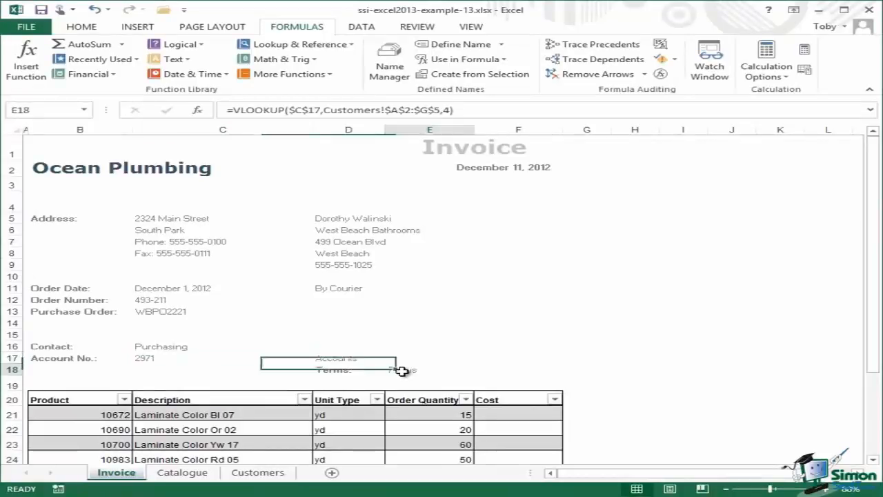
{"action": "left_click", "coordinate": [365, 218]}
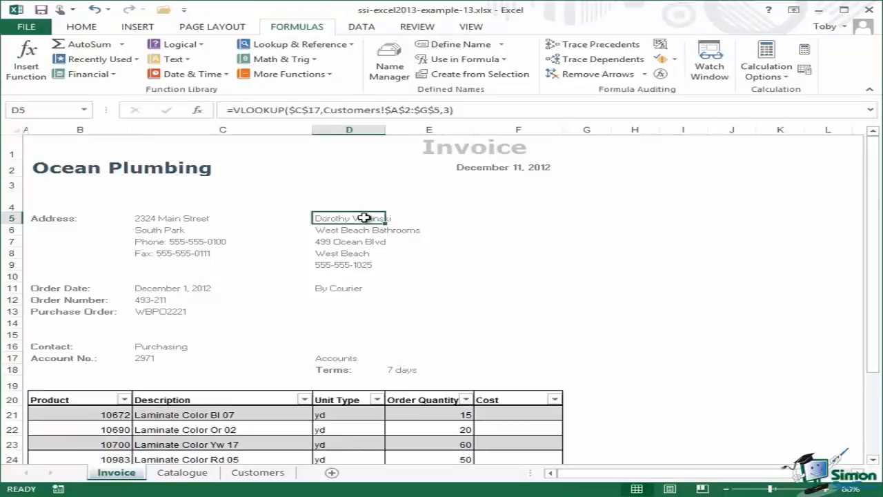
{"action": "left_click", "coordinate": [360, 230]}
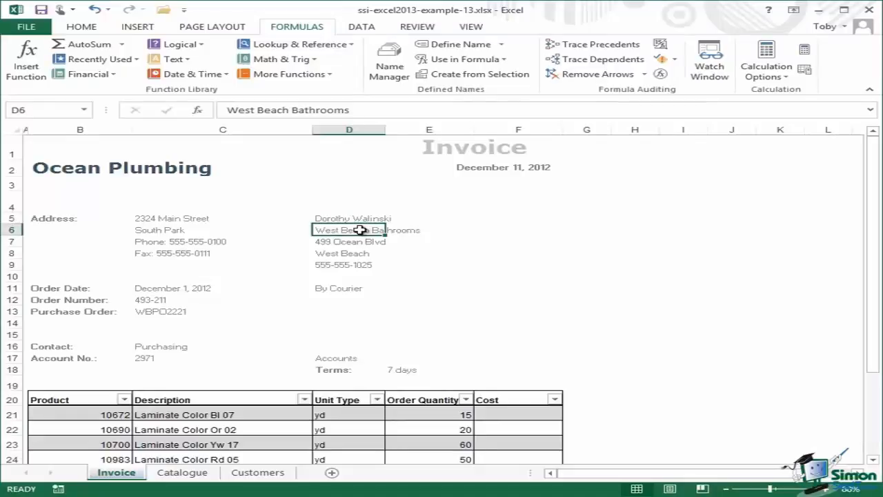
{"action": "left_click", "coordinate": [349, 241]}
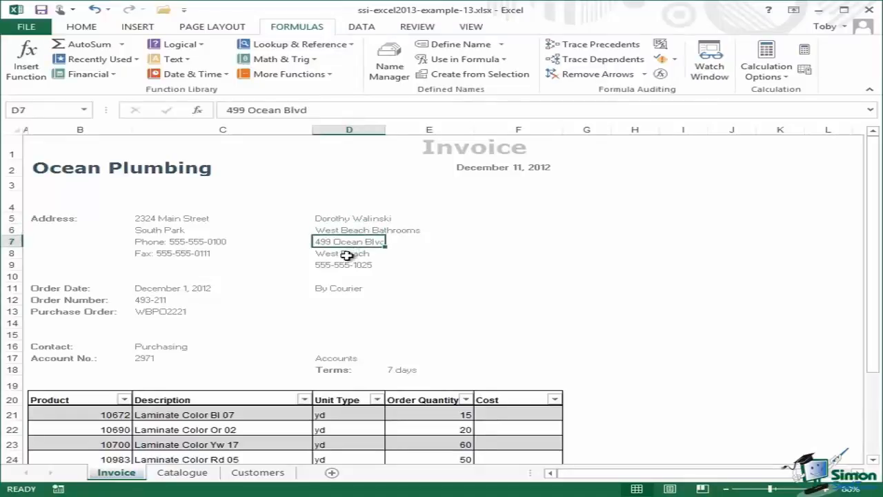
{"action": "left_click", "coordinate": [346, 255]}
{"action": "left_click", "coordinate": [347, 243]}
{"action": "left_click", "coordinate": [347, 253]}
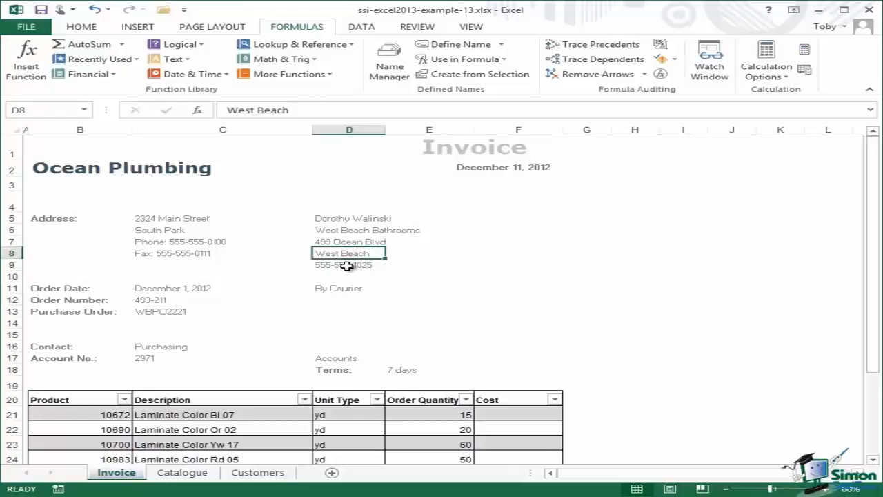
{"action": "left_click", "coordinate": [347, 266]}
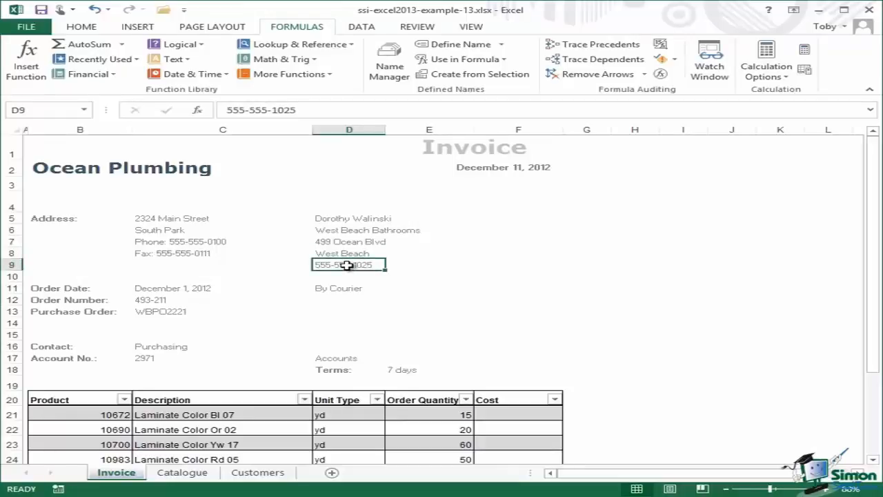
{"action": "left_click", "coordinate": [258, 473]}
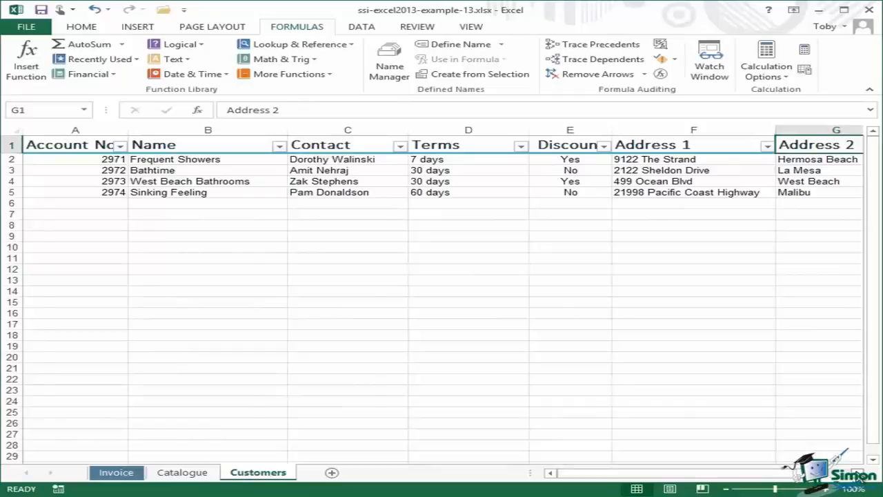
{"action": "scroll", "coordinate": [538, 149], "scroll_direction": "right", "scroll_amount": 3}
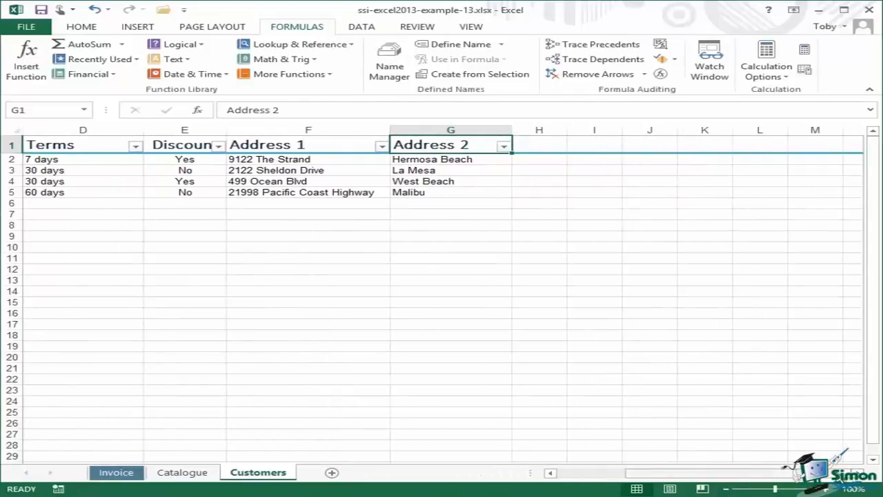
Step: Review all columns on the Customers sheet and compare them with the invoice's customer name and address cells D6:D8
{"action": "left_click_drag", "start_coordinate": [803, 474], "coordinate": [712, 476]}
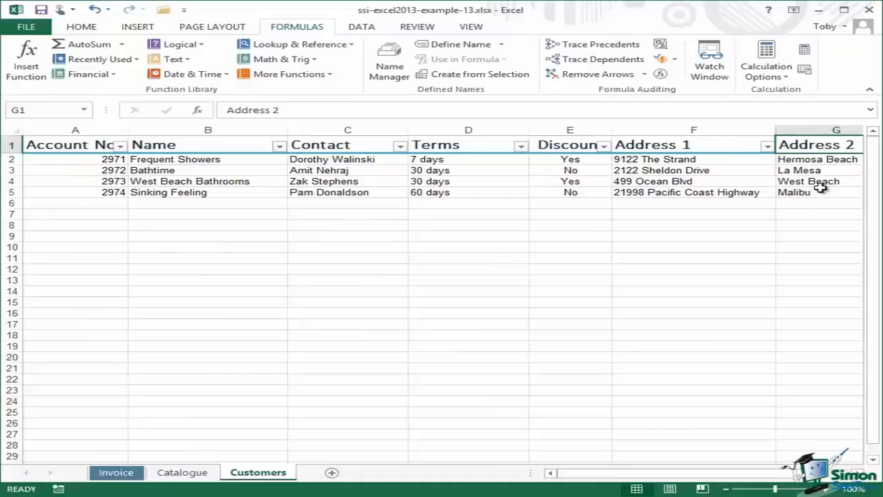
{"action": "left_click", "coordinate": [116, 475]}
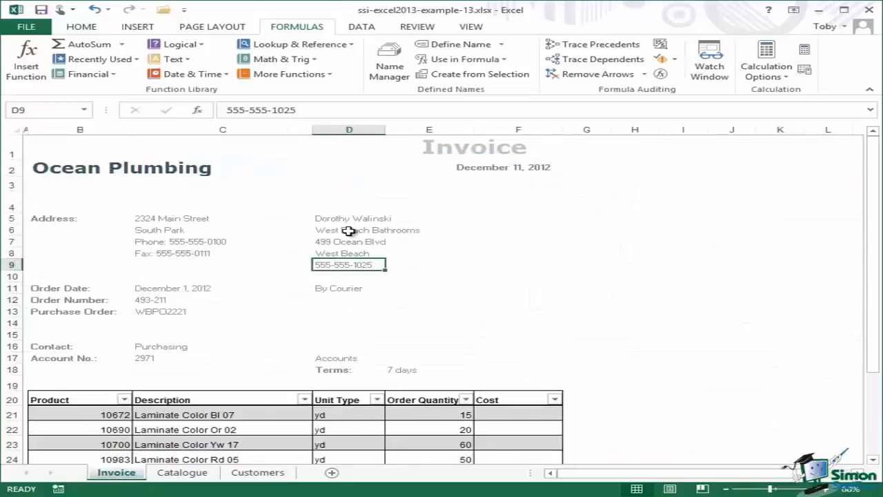
{"action": "left_click", "coordinate": [349, 231]}
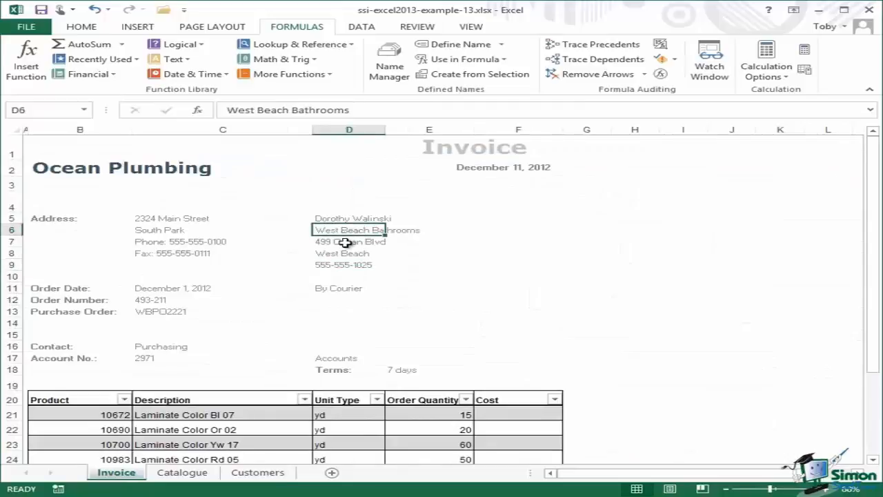
{"action": "left_click", "coordinate": [345, 242]}
{"action": "left_click", "coordinate": [343, 254]}
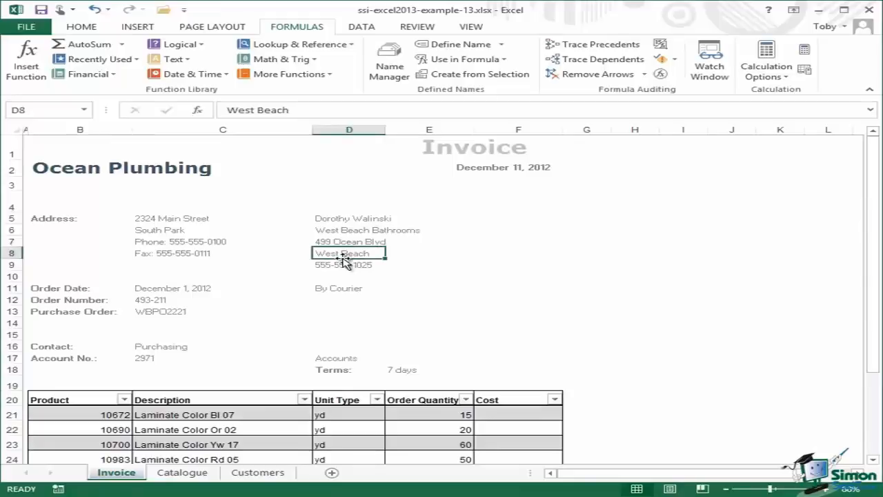
Step: Change the invoice's account number in C17 to the one listed for West Beach Bathrooms on the Customers sheet
{"action": "left_click", "coordinate": [158, 359]}
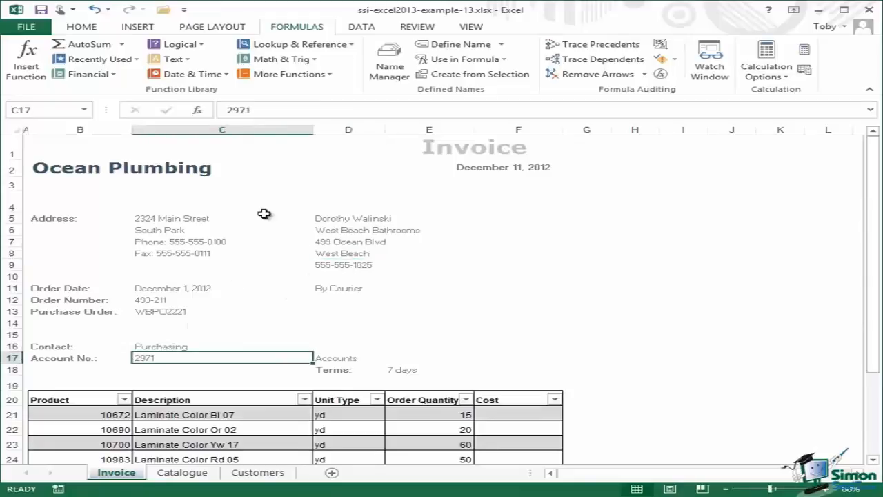
{"action": "left_click", "coordinate": [254, 110]}
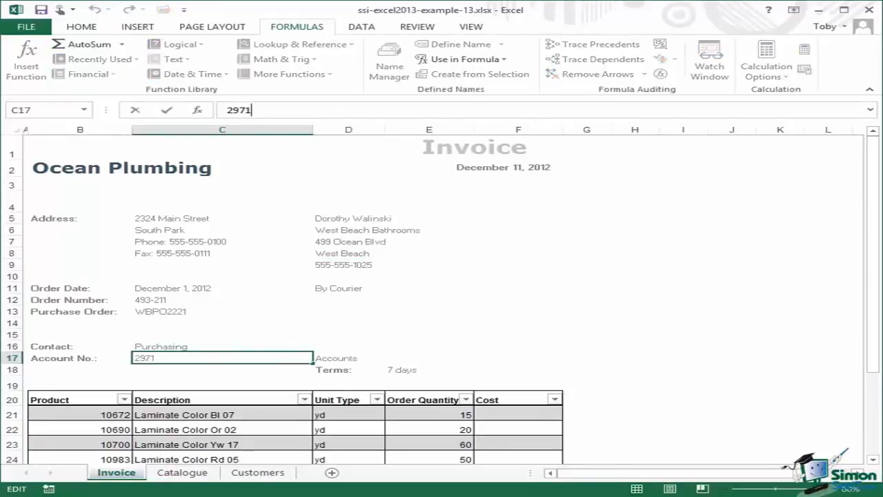
{"action": "key", "text": "BackSpace"}
{"action": "type", "text": "3"}
{"action": "left_click", "coordinate": [167, 110]}
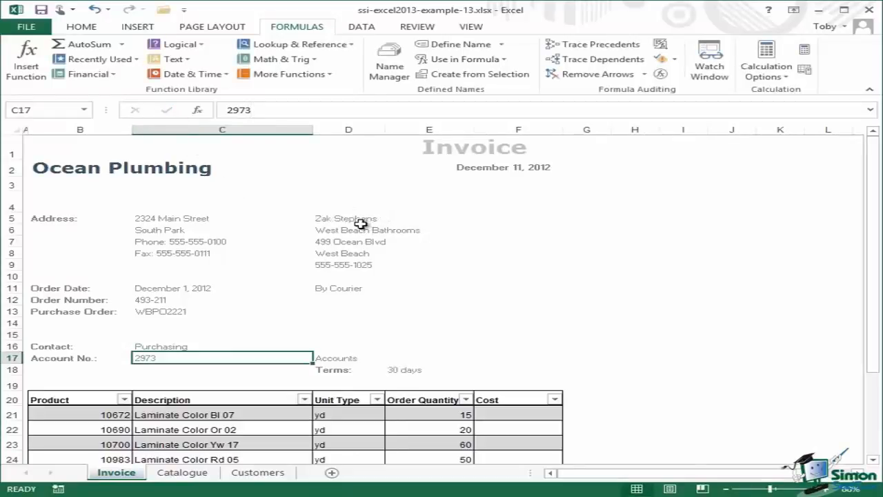